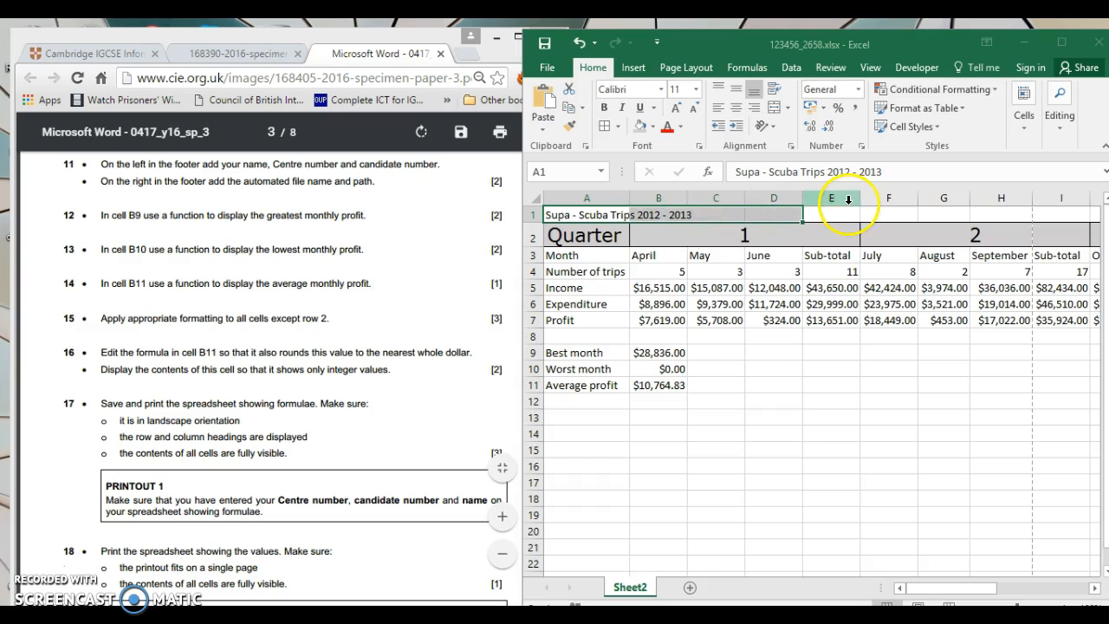
# Merge and centre the title across A1:E1 and set its font size to 20.
pyautogui.moveTo(847, 211); pyautogui.dragTo(579, 217)
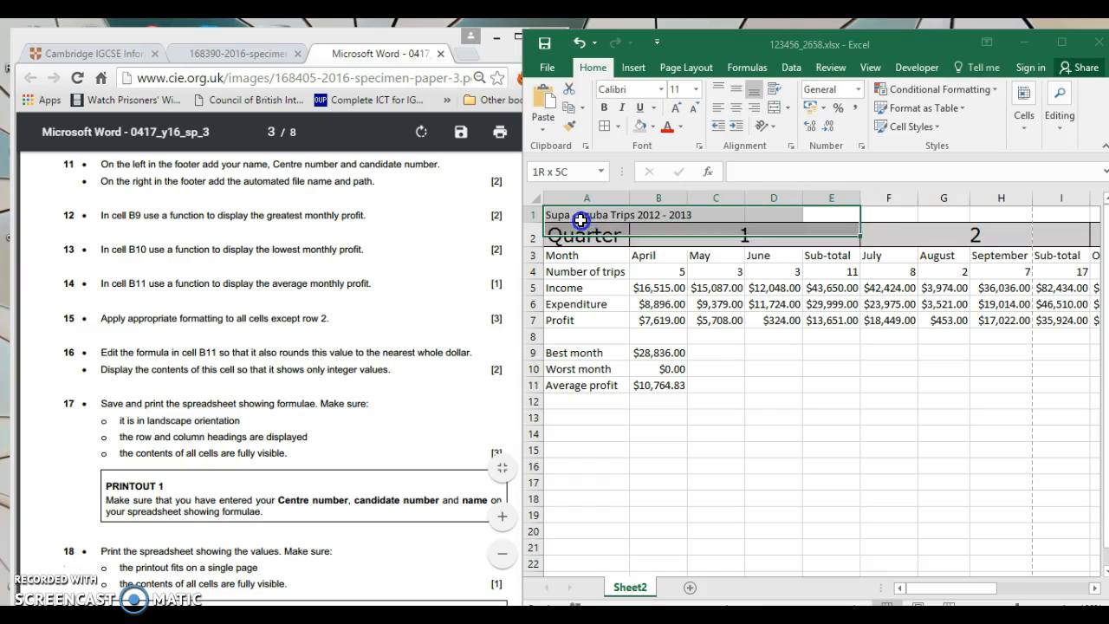
pyautogui.click(774, 108)
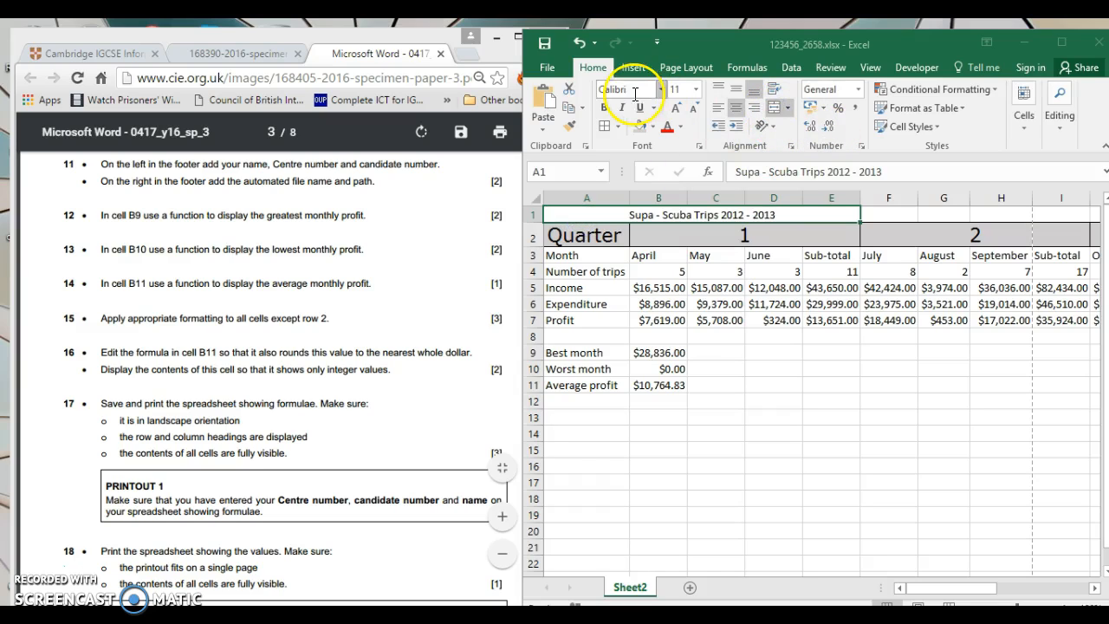
pyautogui.click(699, 88)
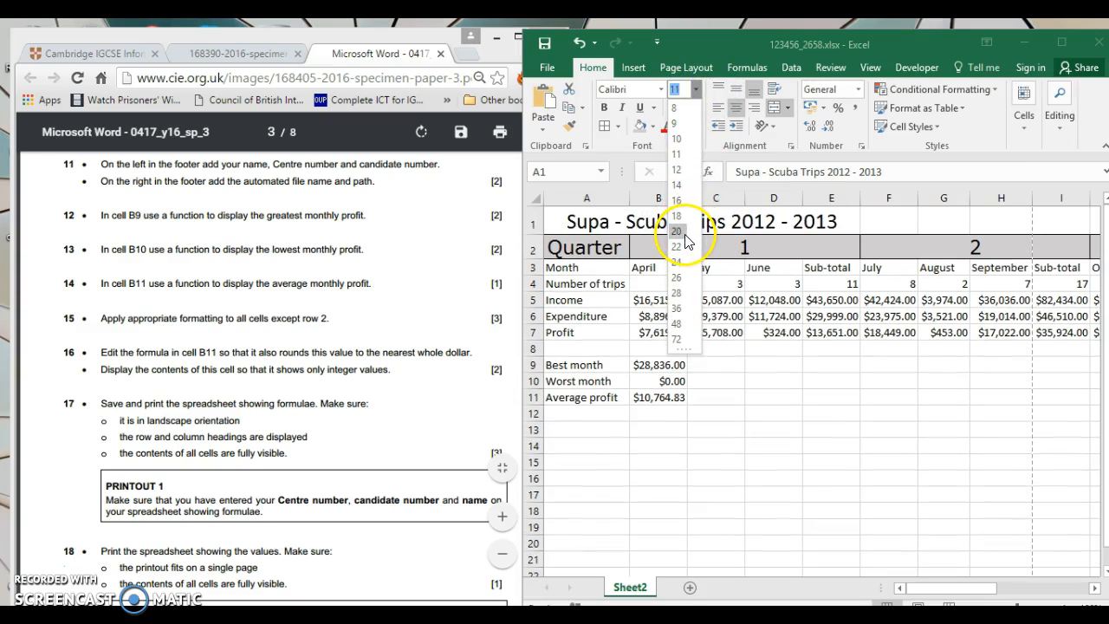
pyautogui.click(677, 231)
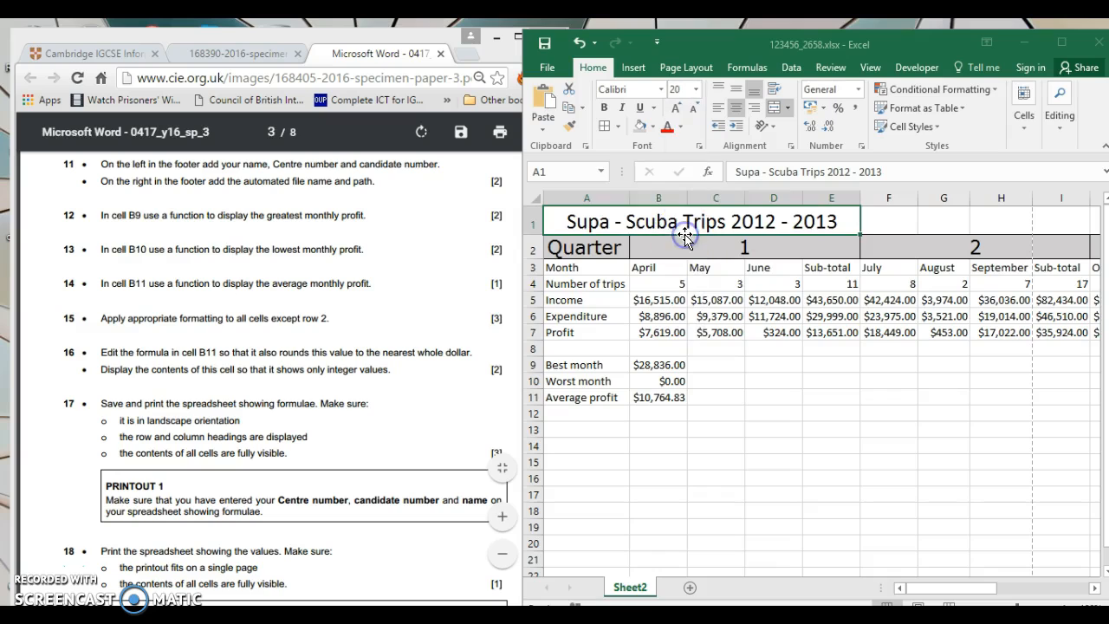
# Apply the grey fill colour and a thick outside border to the merged title cell.
pyautogui.click(641, 127)
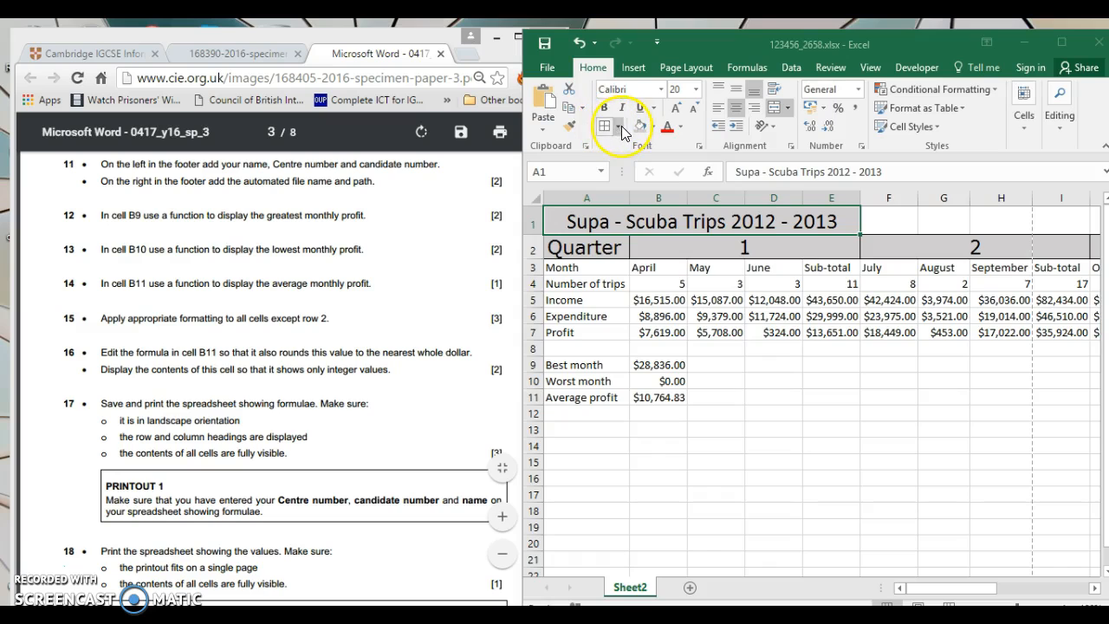
pyautogui.click(620, 128)
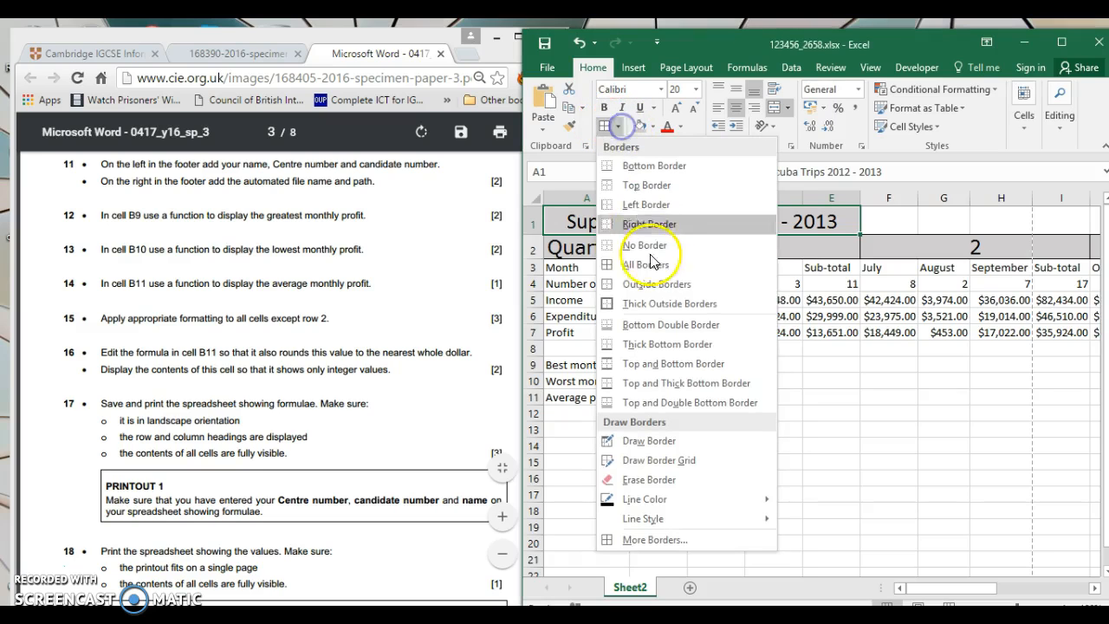
pyautogui.click(651, 307)
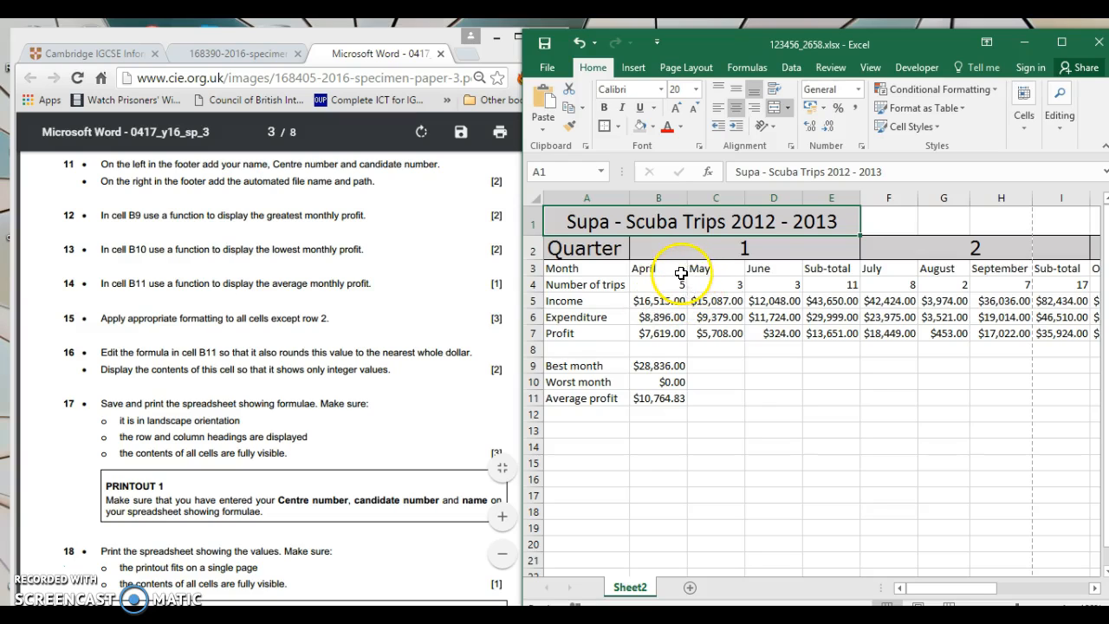
# Add thick outside borders around the quarter 1 headings B3:E3 and the quarter 2 headings F3:I3.
pyautogui.moveTo(679, 271); pyautogui.dragTo(823, 268)
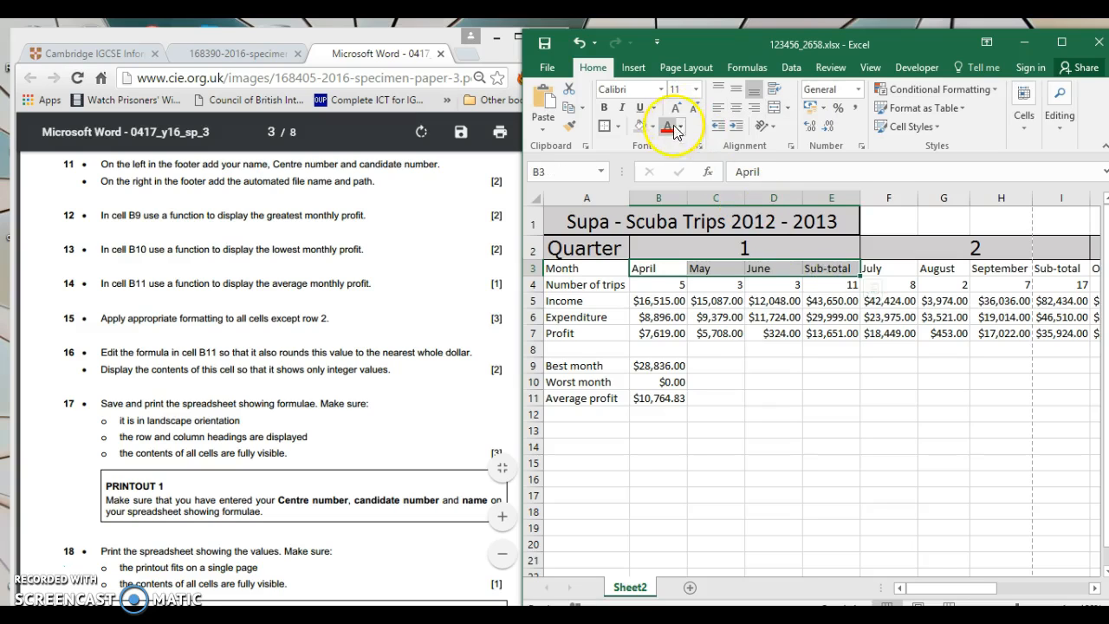
pyautogui.click(604, 126)
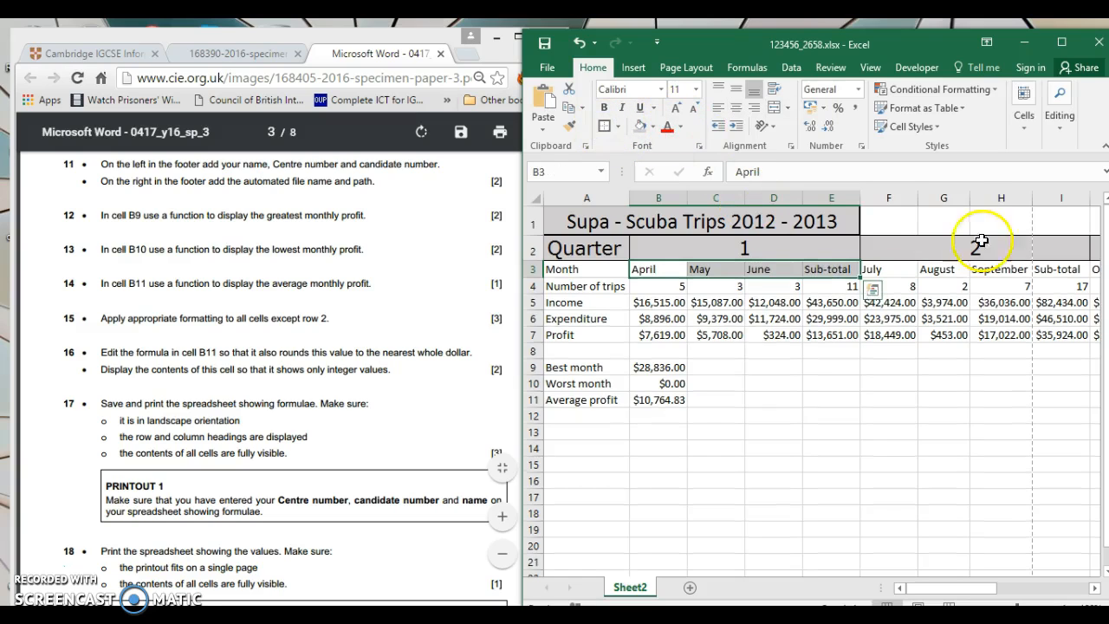
pyautogui.moveTo(884, 270); pyautogui.dragTo(1041, 272)
pyautogui.click(604, 126)
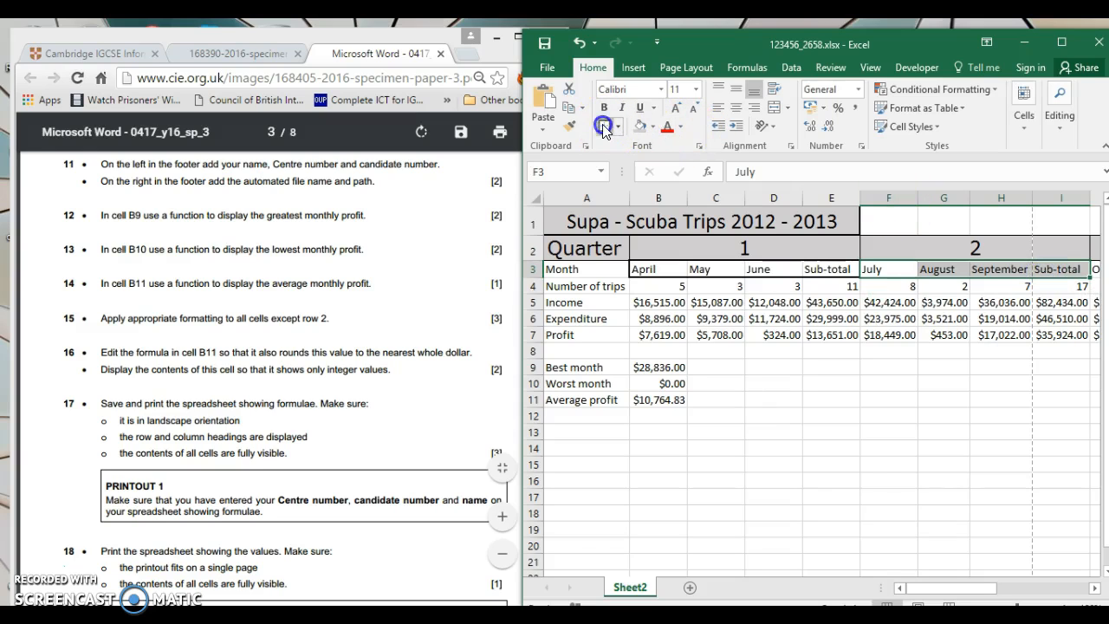
# Add a thick outside border around the quarter 3 headings, October to Sub-total, in J3:M3.
pyautogui.moveTo(942, 591); pyautogui.dragTo(1014, 591)
pyautogui.moveTo(702, 271); pyautogui.dragTo(857, 268)
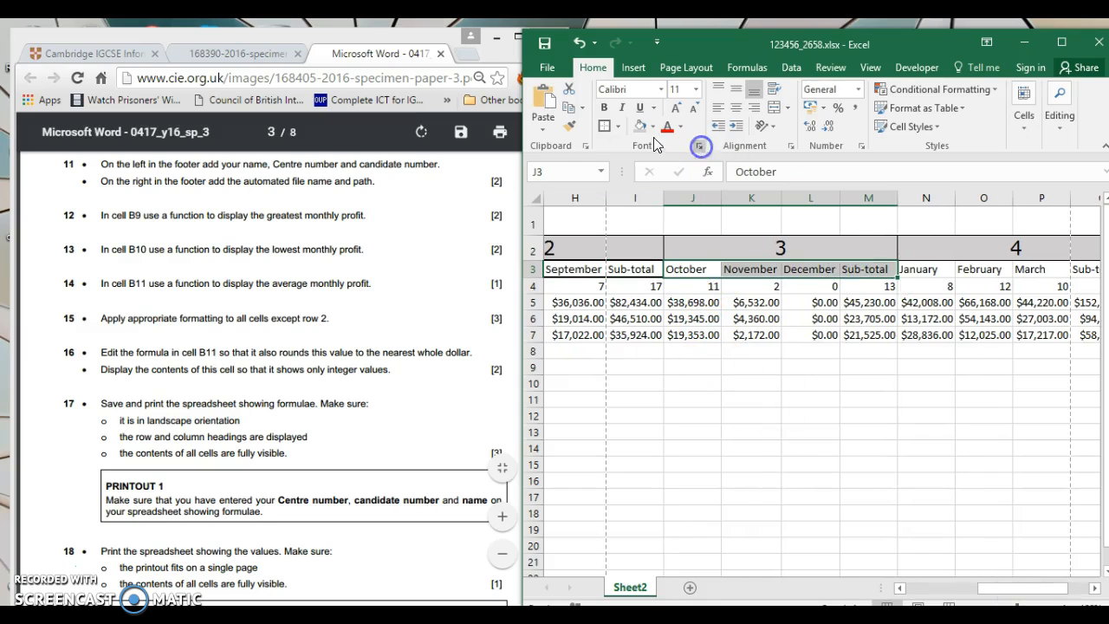
pyautogui.click(699, 146)
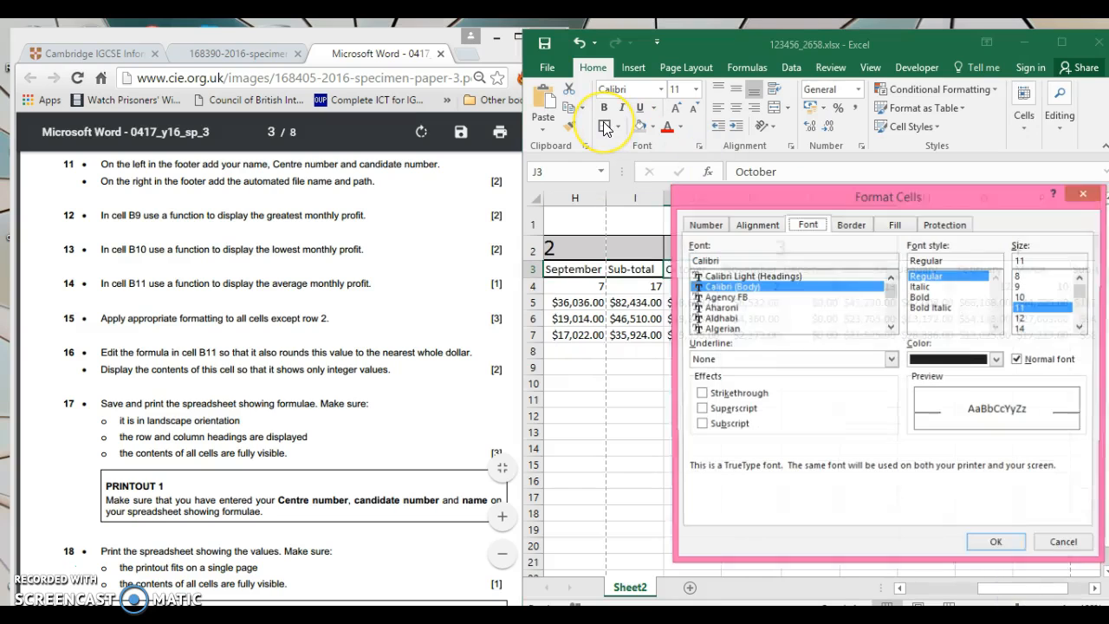
pyautogui.click(1089, 196)
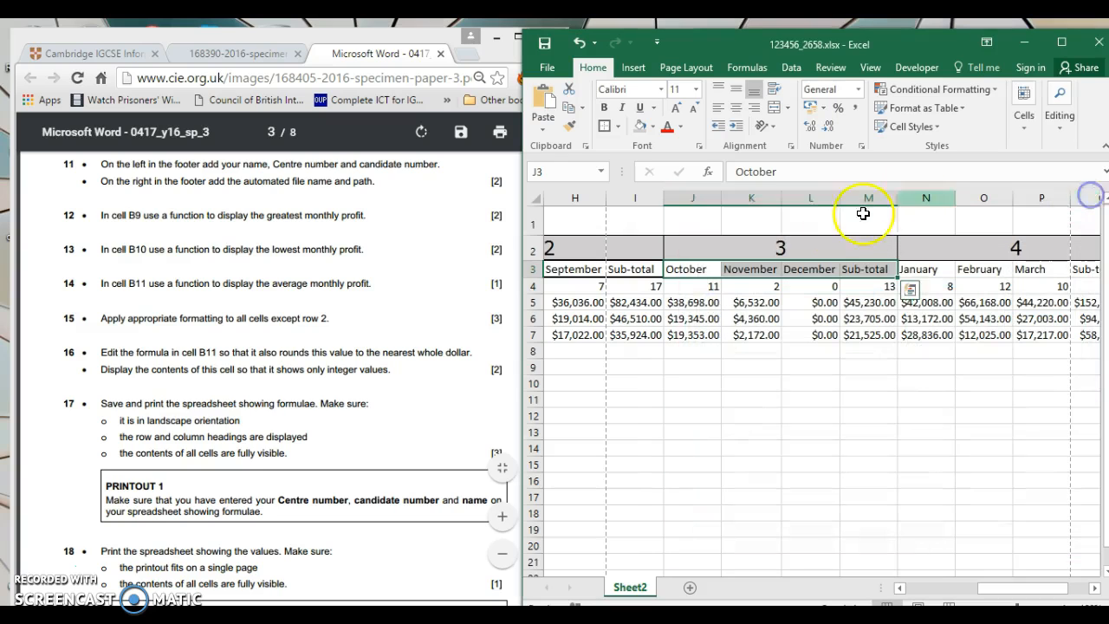
pyautogui.click(603, 128)
# Add thick outside borders around the quarter 4 headings N3:Q3 and around the Total heading in R3.
pyautogui.moveTo(916, 269); pyautogui.dragTo(1080, 272)
pyautogui.click(810, 221)
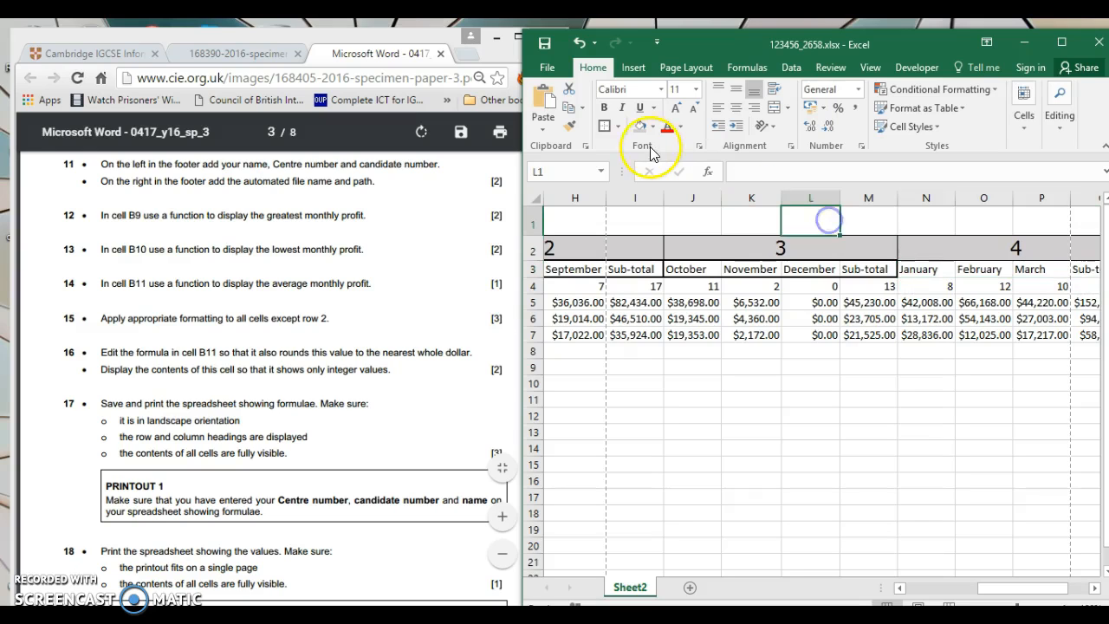
pyautogui.moveTo(916, 269); pyautogui.dragTo(945, 266)
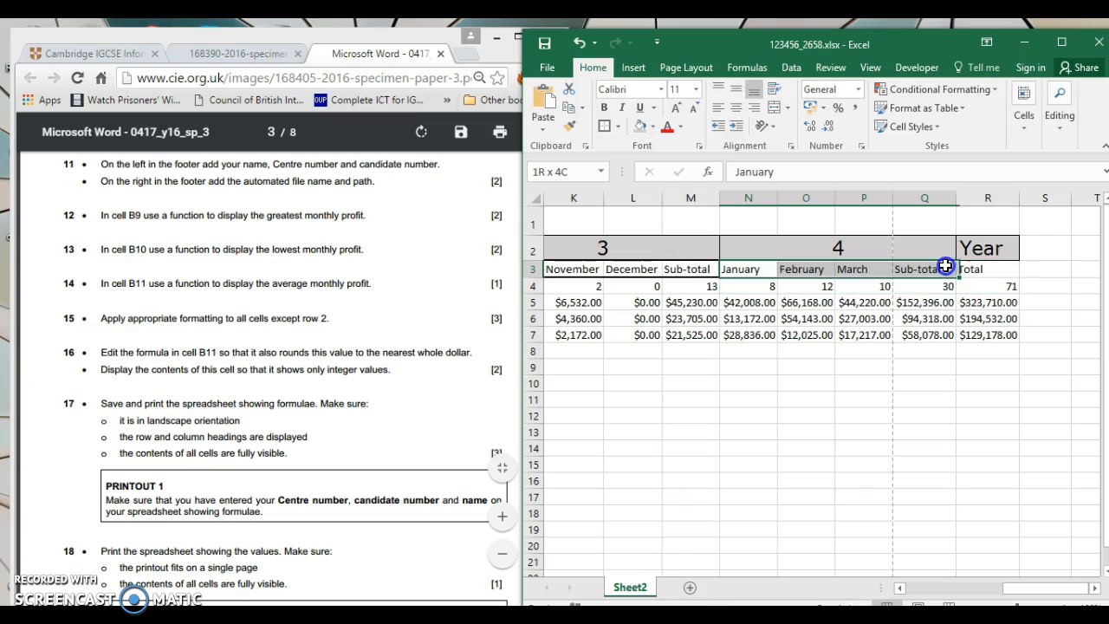
pyautogui.click(604, 123)
pyautogui.click(974, 270)
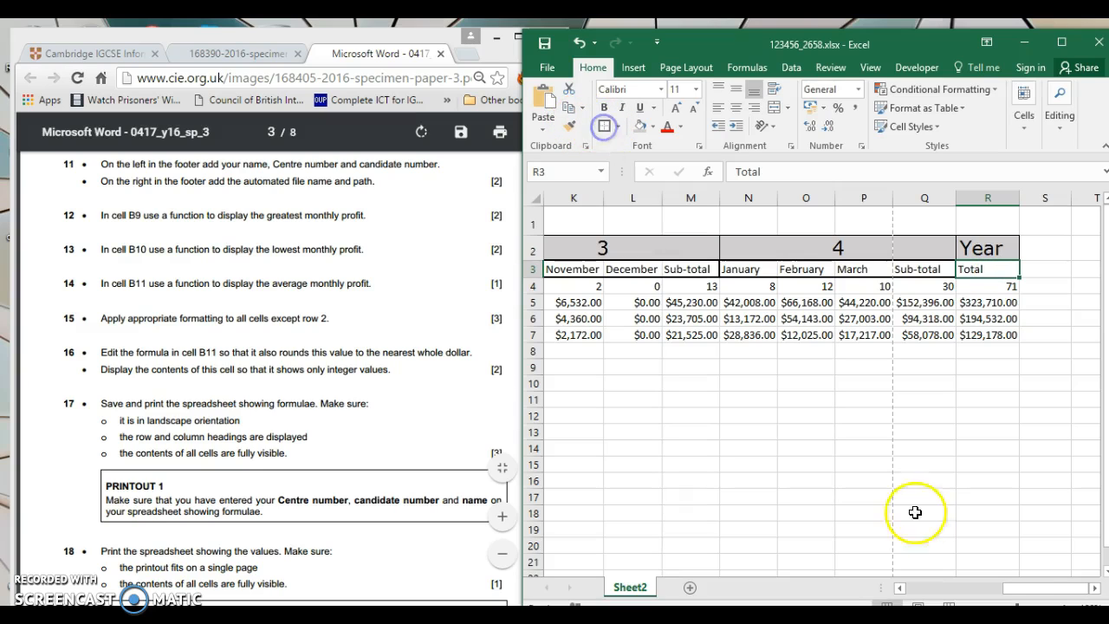
# Add thick outside borders around the Month label in A3 and the row labels in A4:A7.
pyautogui.moveTo(1005, 589); pyautogui.dragTo(916, 589)
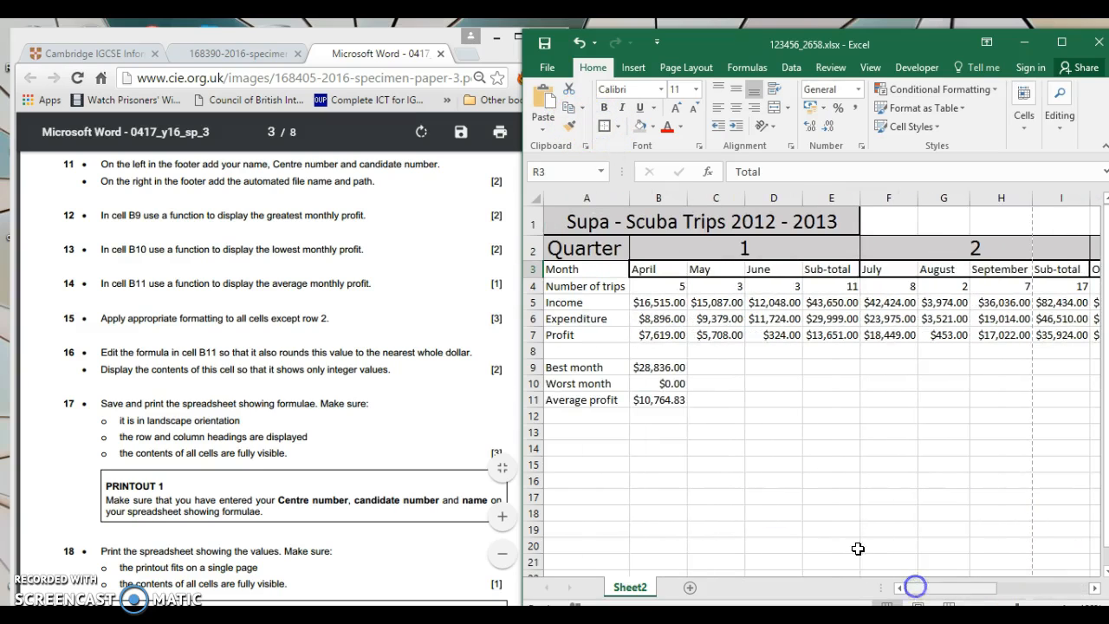
pyautogui.click(568, 269)
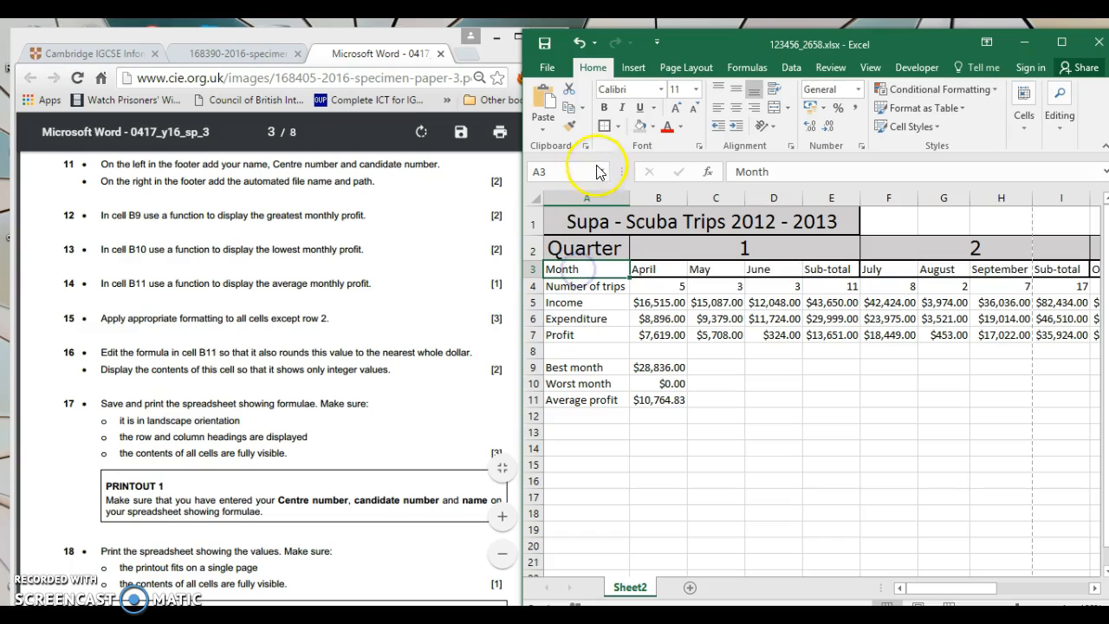
pyautogui.moveTo(607, 287); pyautogui.dragTo(602, 343)
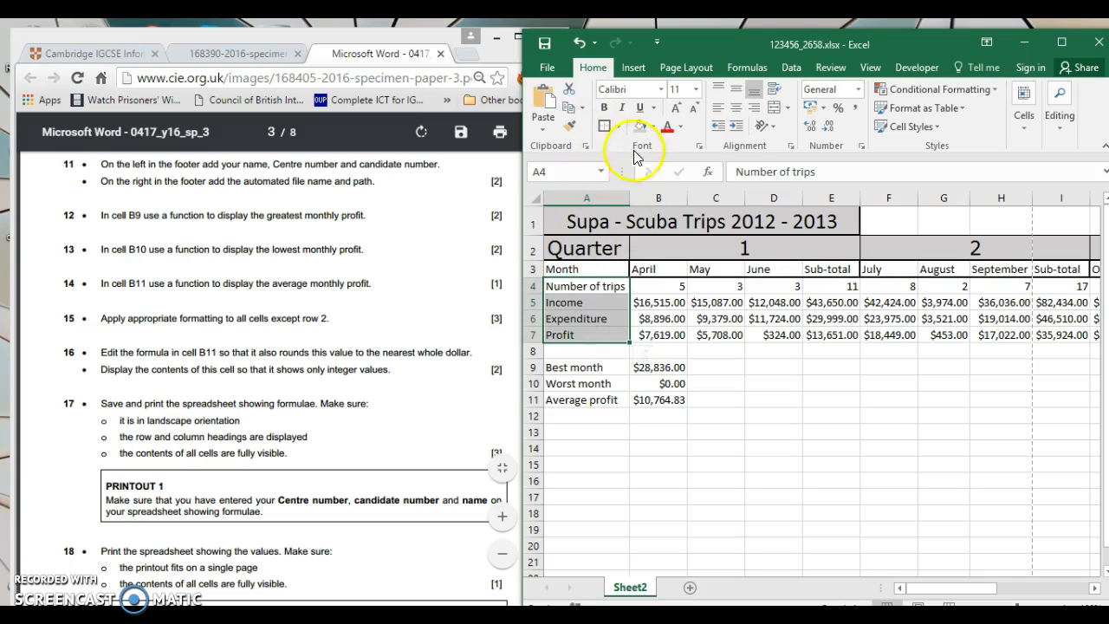
pyautogui.click(604, 128)
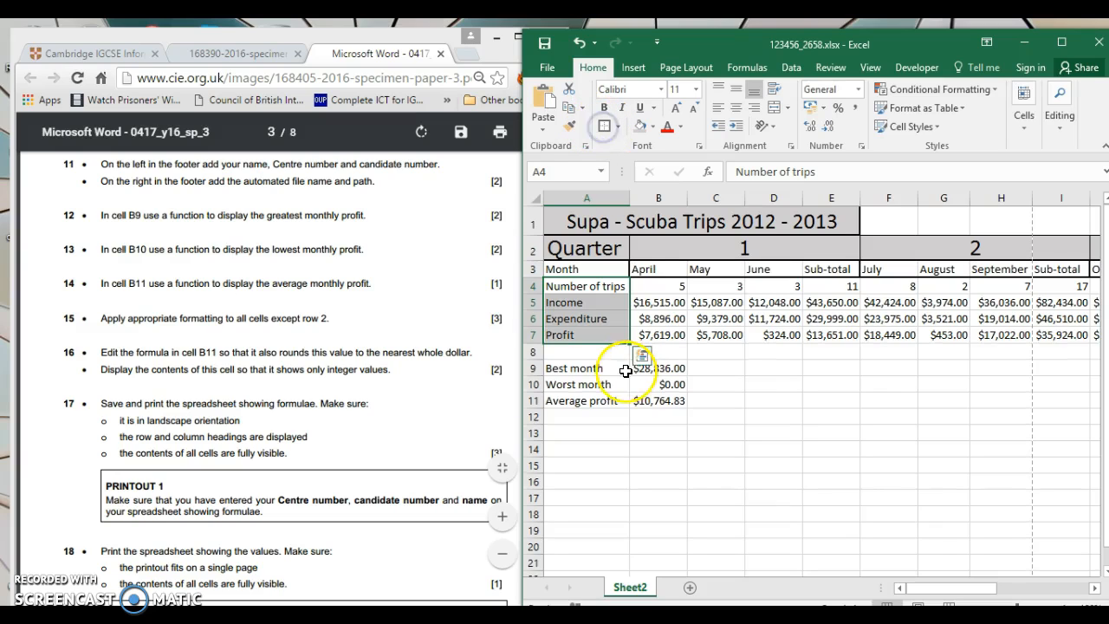
# Put a thick outside border around each individual cell of the best, worst and average profit block A9:B11.
pyautogui.click(610, 370)
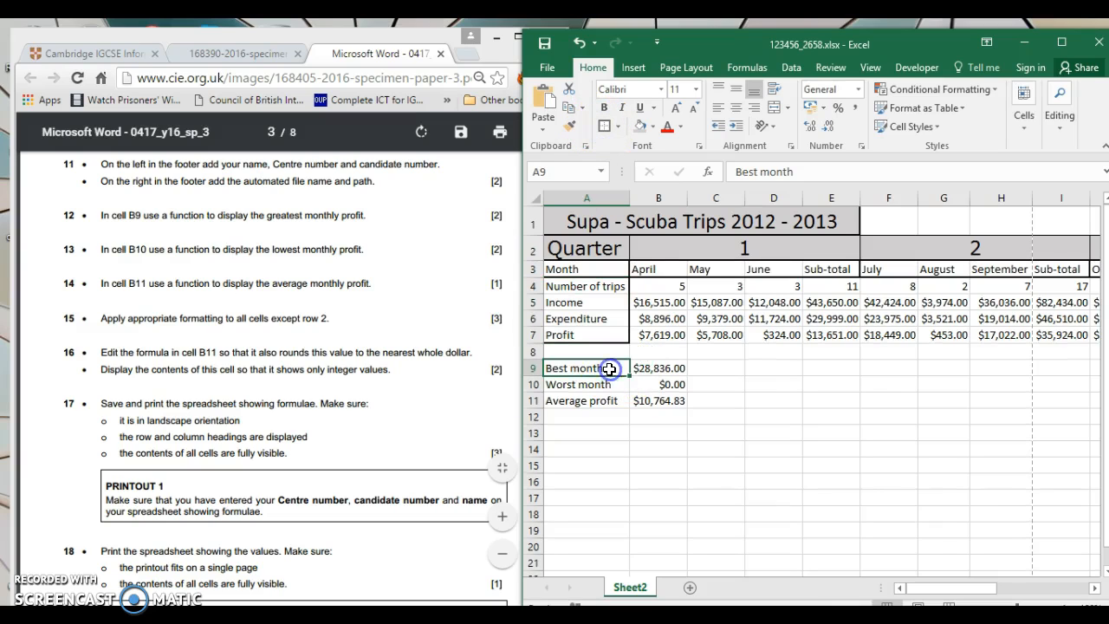
pyautogui.click(604, 128)
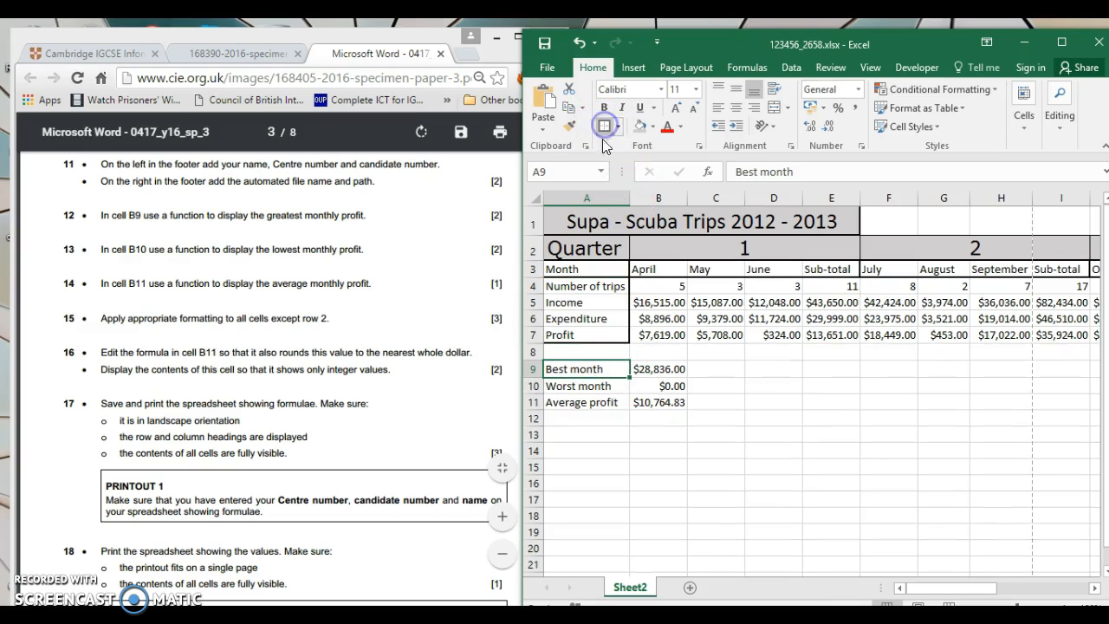
pyautogui.keyDown('ctrl'); pyautogui.click(586, 386); pyautogui.keyUp('ctrl')
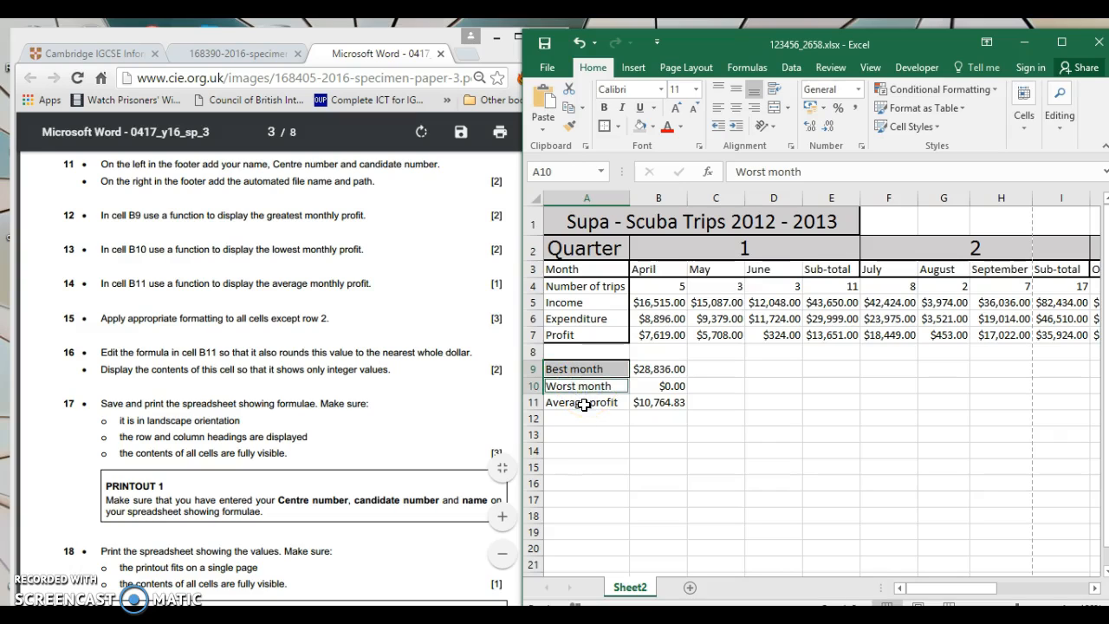
pyautogui.keyDown('ctrl'); pyautogui.click(585, 404); pyautogui.keyUp('ctrl')
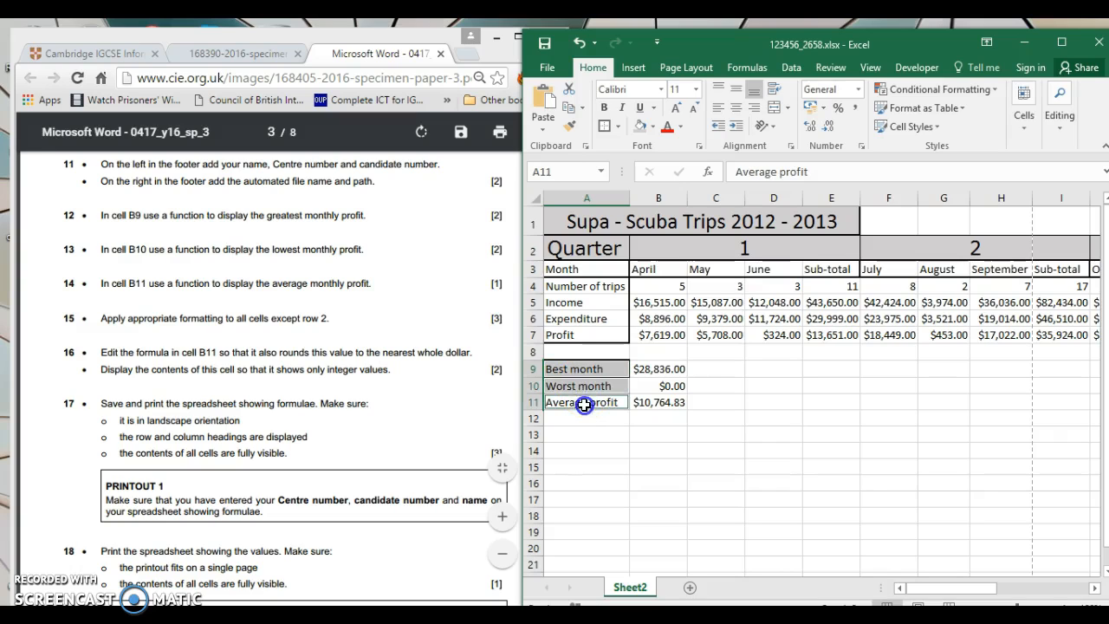
pyautogui.keyDown('ctrl'); pyautogui.click(658, 369); pyautogui.keyUp('ctrl')
pyautogui.keyDown('ctrl'); pyautogui.click(659, 385); pyautogui.keyUp('ctrl')
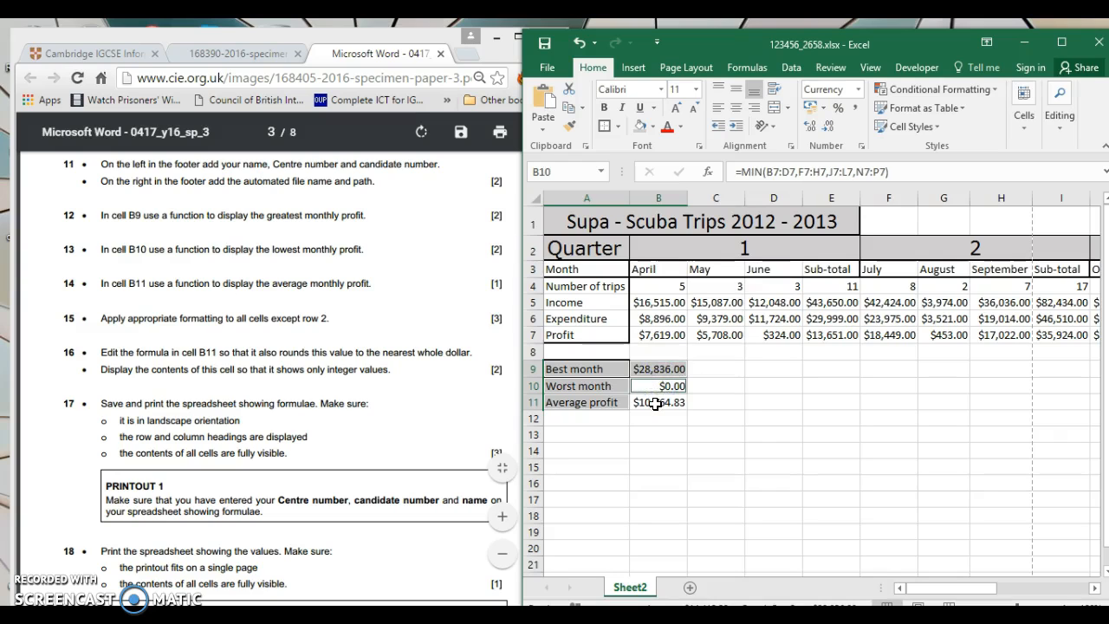
pyautogui.keyDown('ctrl'); pyautogui.click(656, 404); pyautogui.keyUp('ctrl')
pyautogui.click(604, 125)
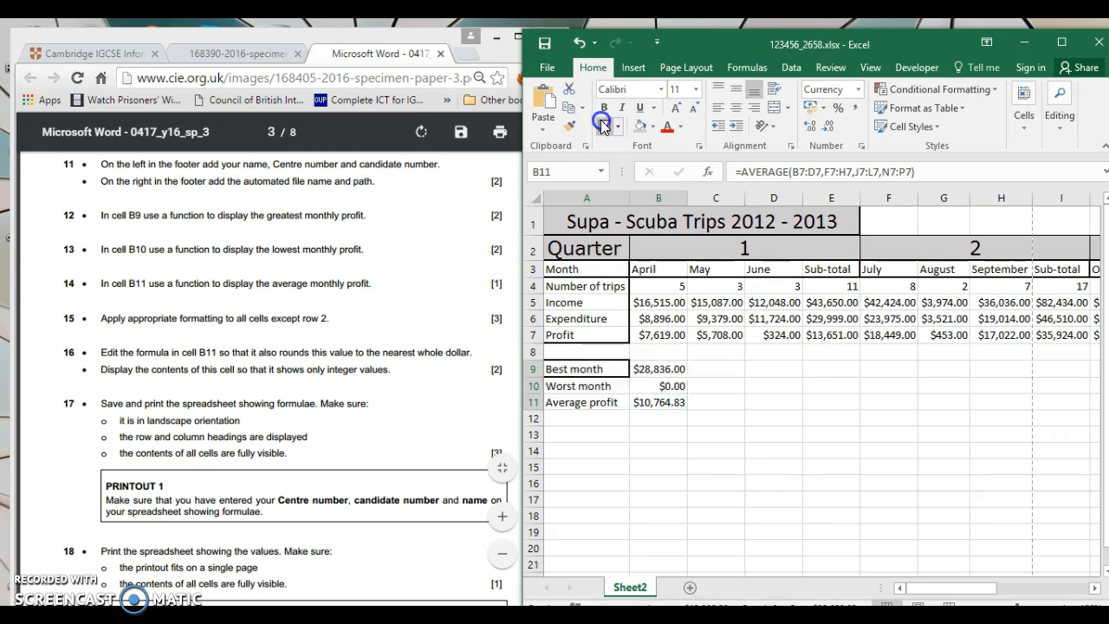
pyautogui.click(720, 403)
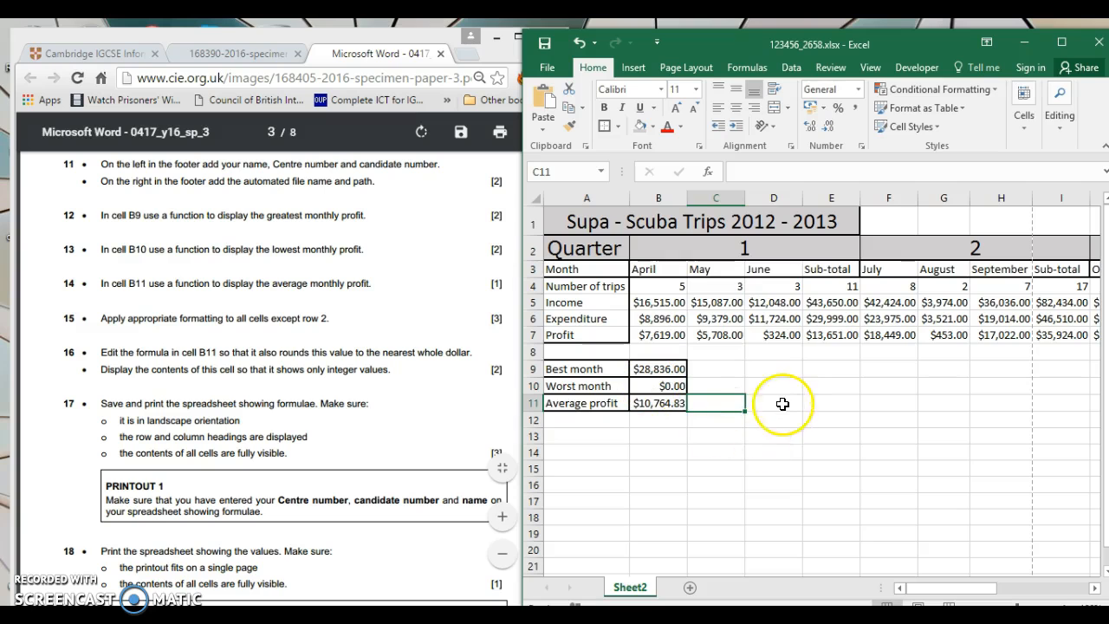
# Apply all borders to the data cells B4:R7.
pyautogui.moveTo(672, 287); pyautogui.dragTo(975, 331)
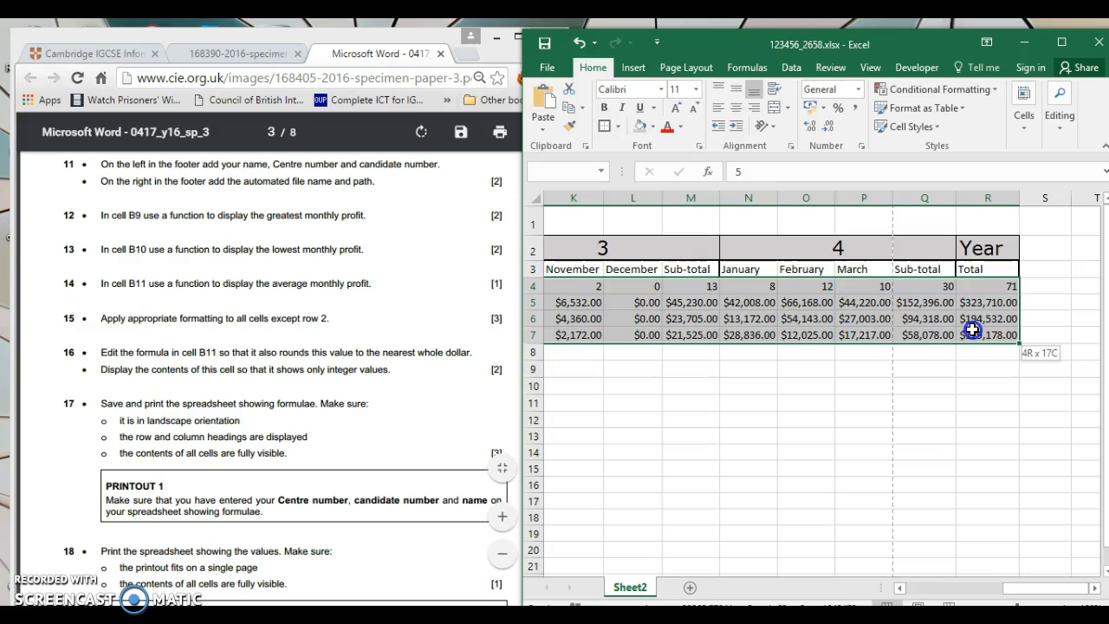
pyautogui.click(620, 130)
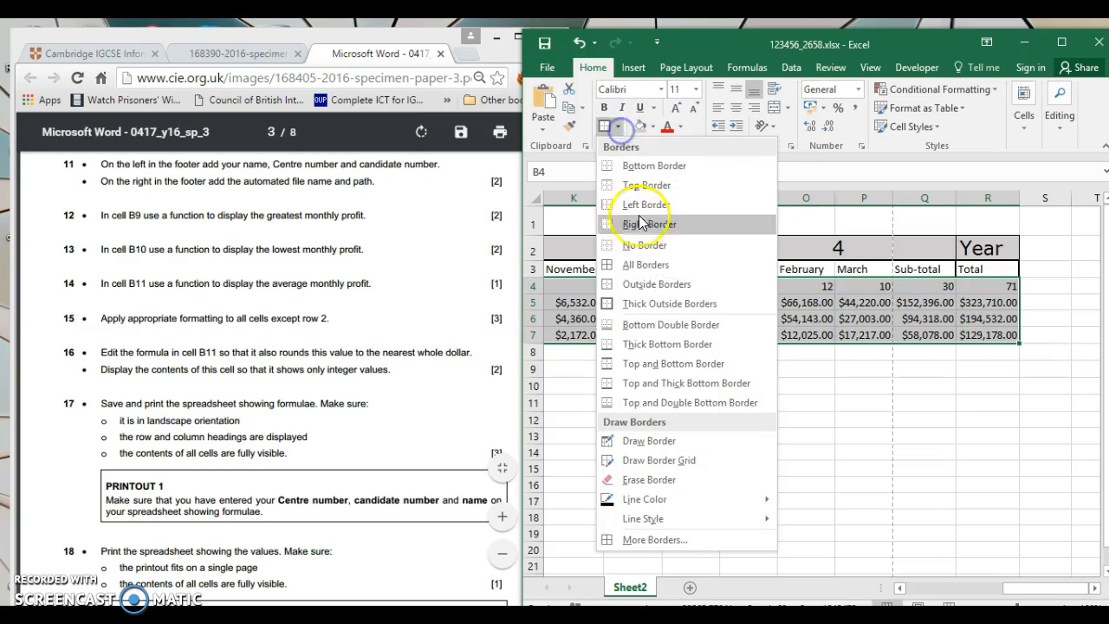
pyautogui.click(642, 268)
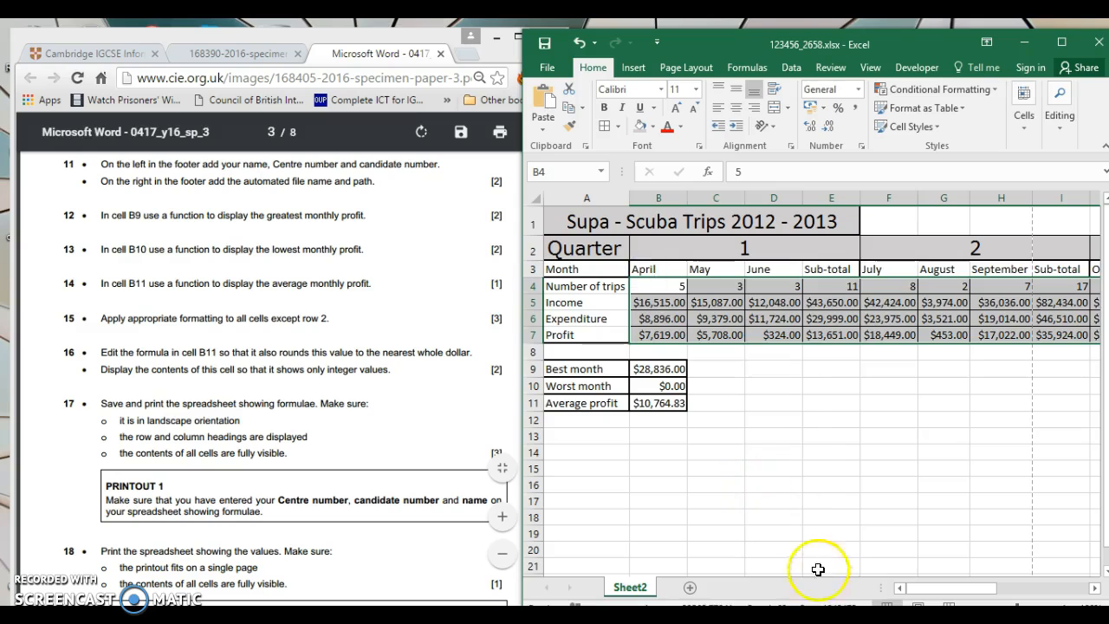
pyautogui.click(799, 438)
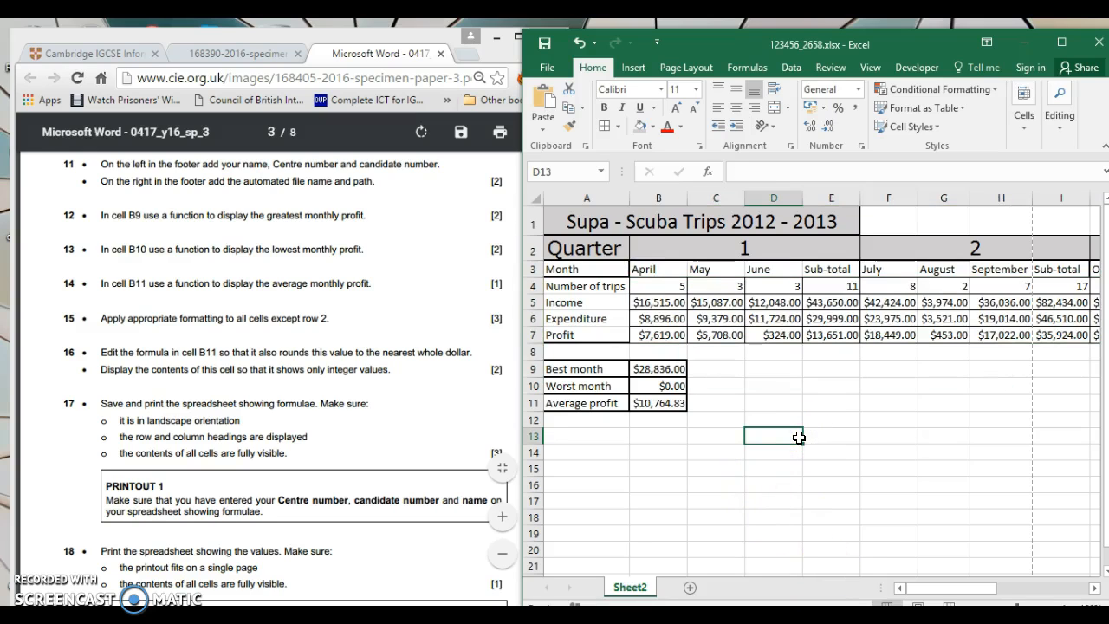
# Surround the data block B4:R7 with a thick outside border.
pyautogui.moveTo(683, 289); pyautogui.dragTo(986, 338)
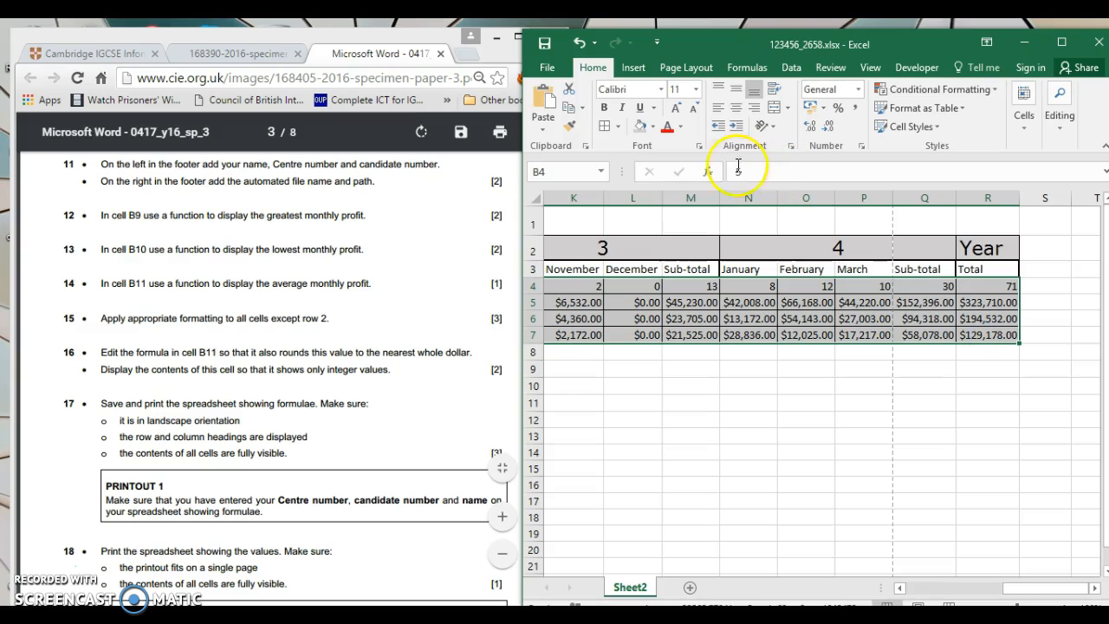
pyautogui.click(621, 128)
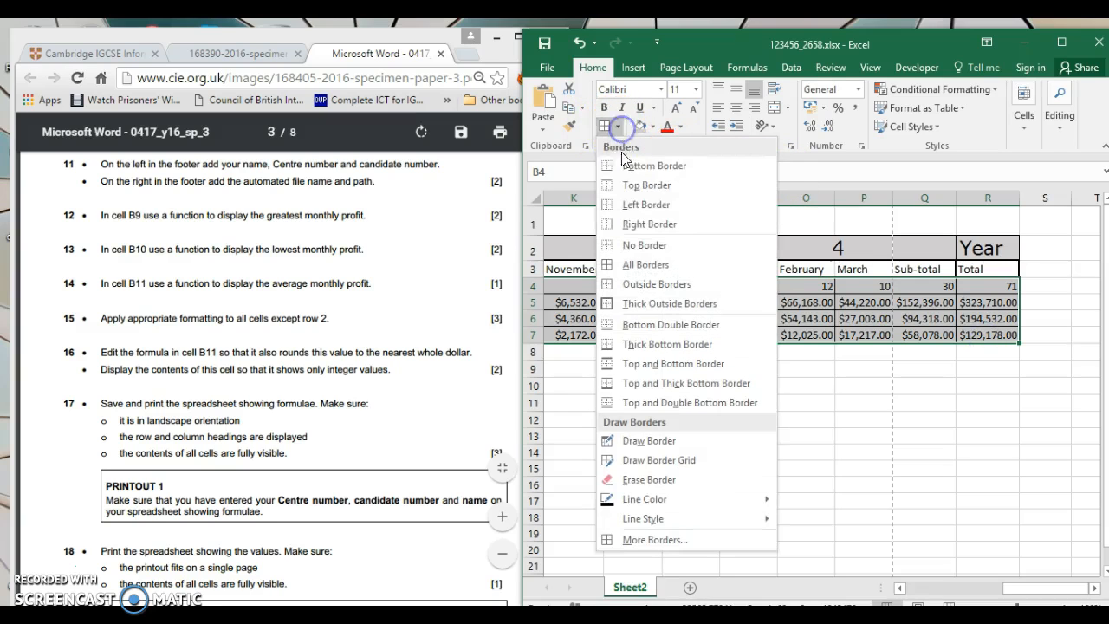
pyautogui.click(637, 301)
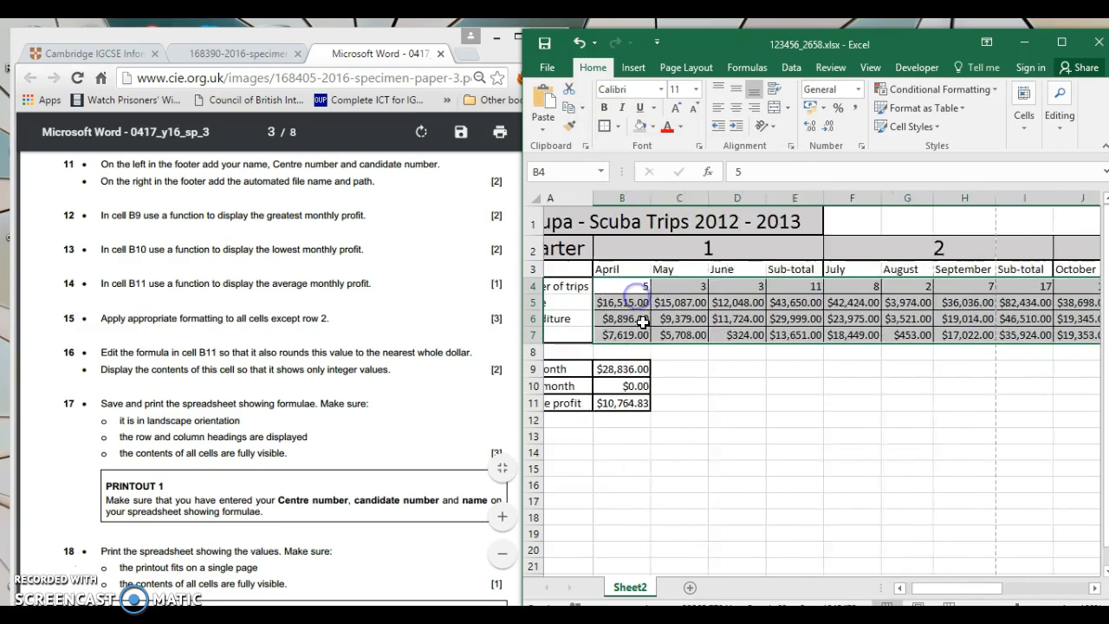
pyautogui.click(727, 430)
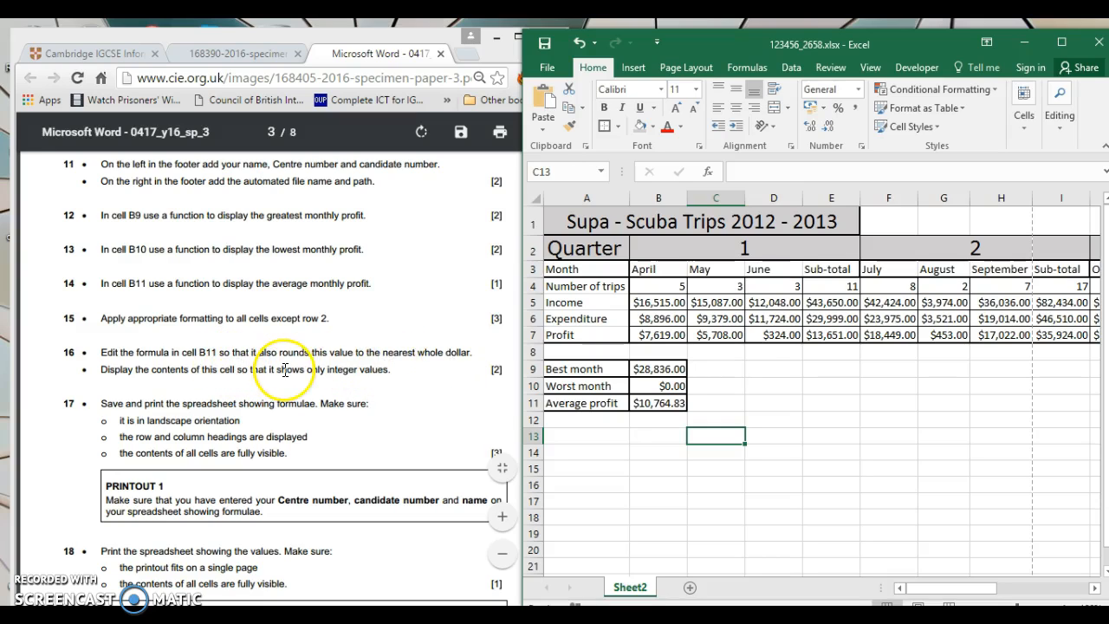
pyautogui.click(656, 489)
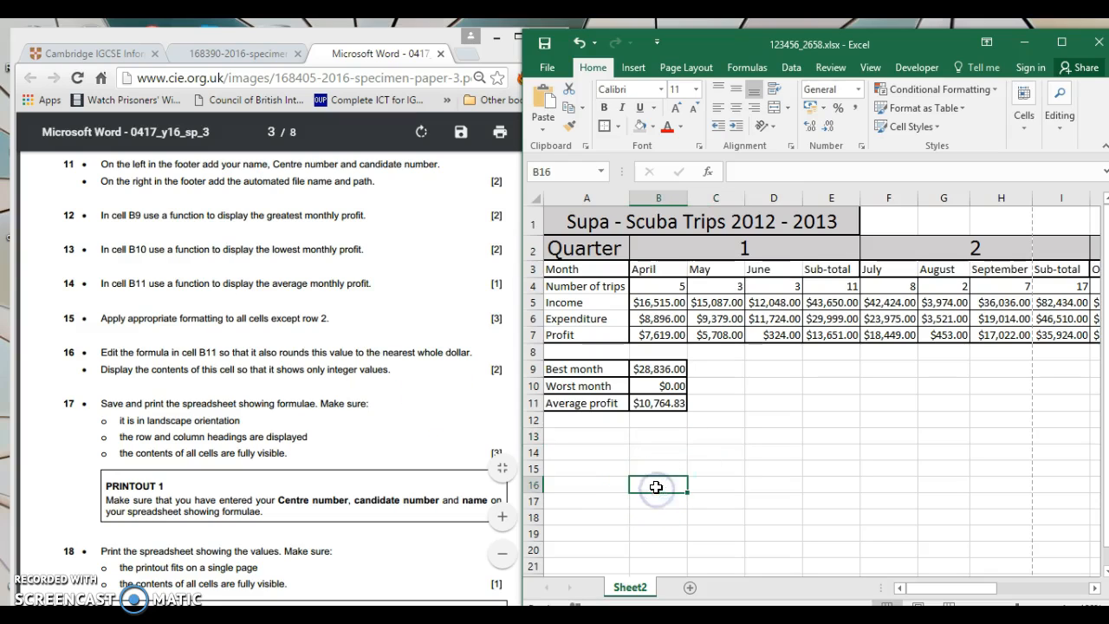
pyautogui.click(669, 197)
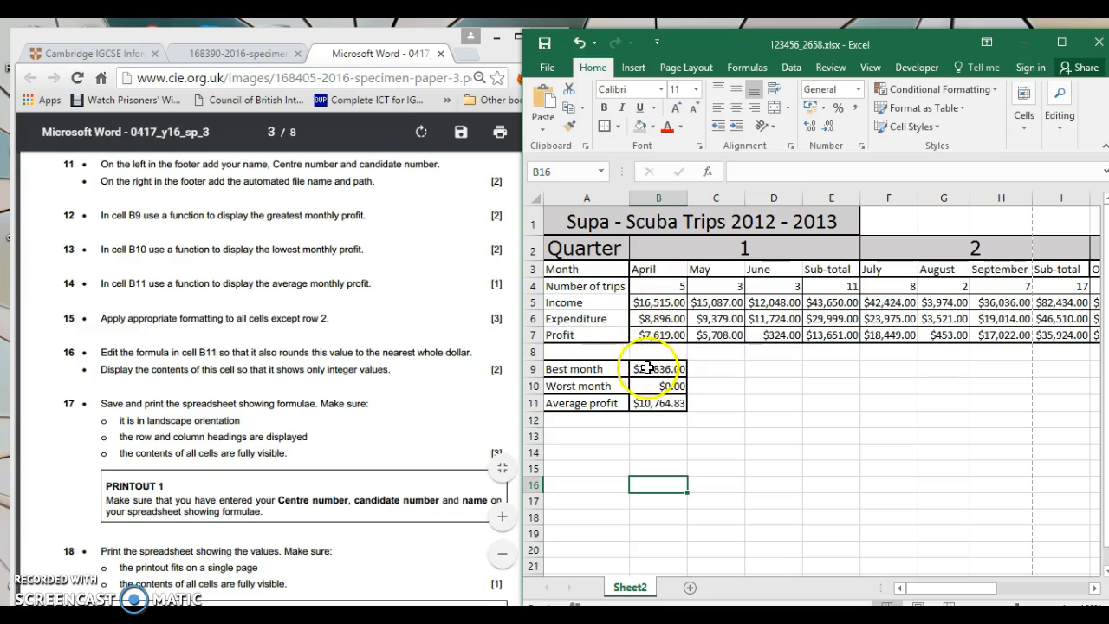
pyautogui.click(654, 405)
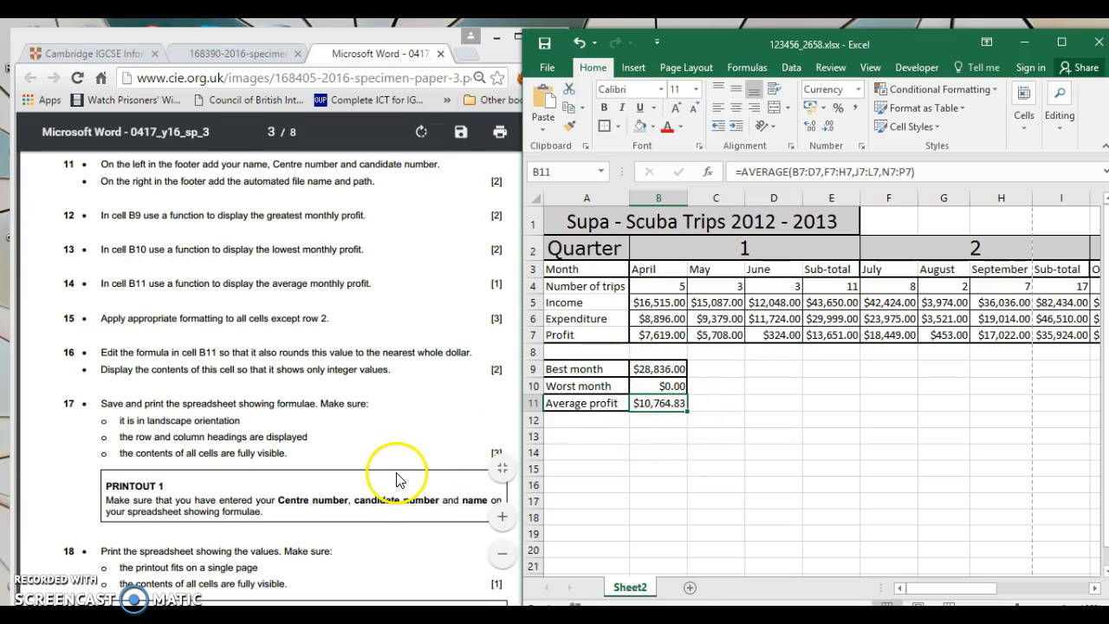
pyautogui.click(48, 520)
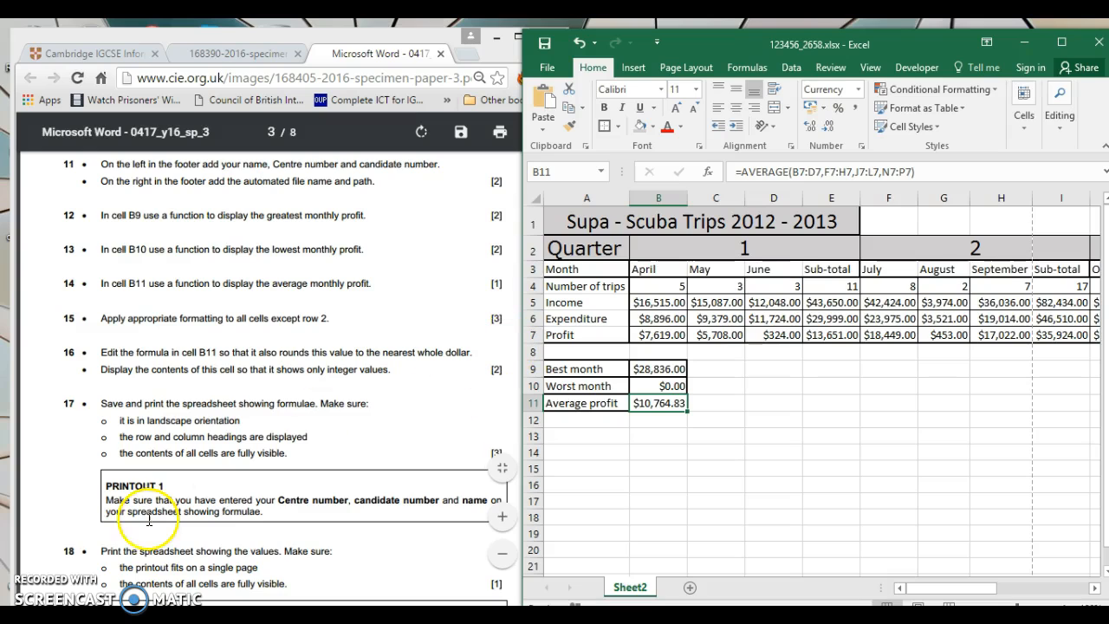
pyautogui.click(28, 567)
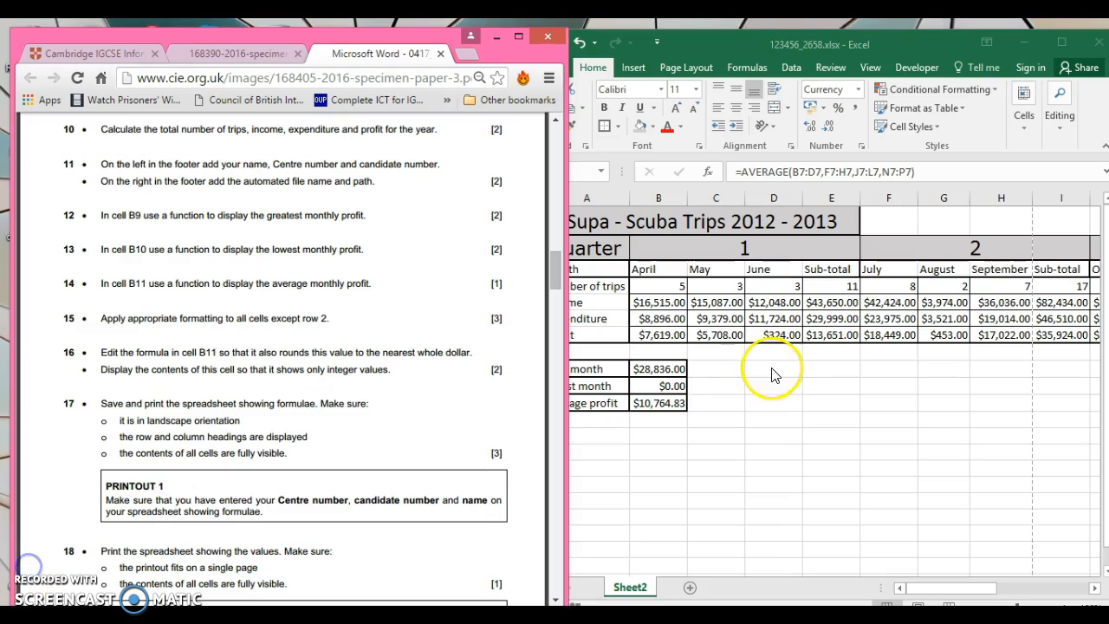
# Edit the average profit formula in B11 to =ROUND(AVERAGE(B7:D7,F7:H7,J7:L7,N7:P7),0).
pyautogui.click(668, 412)
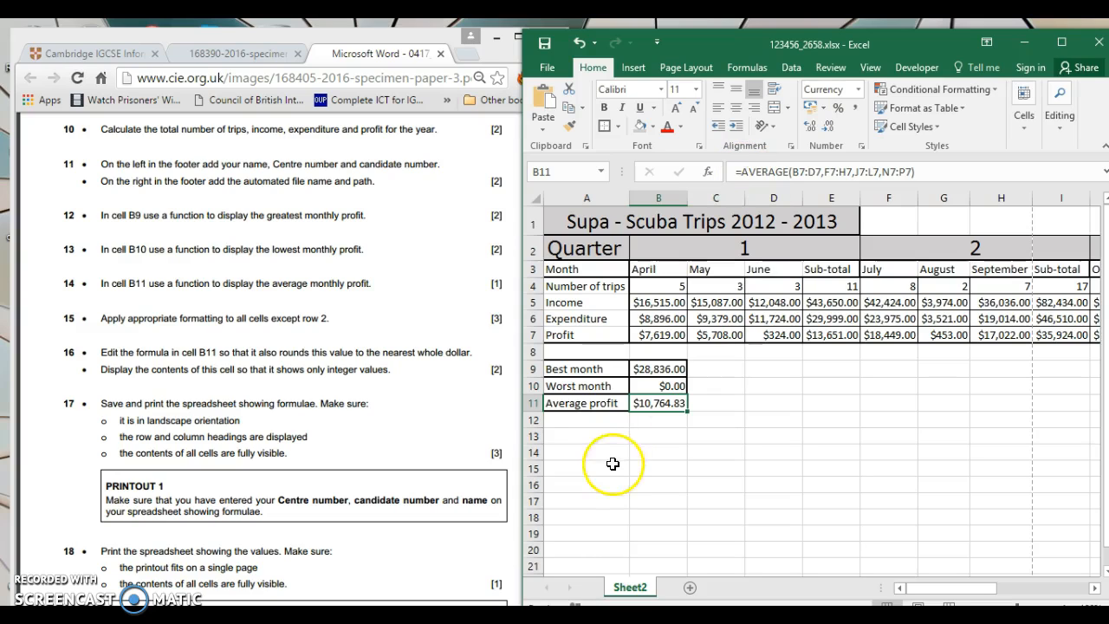
pyautogui.click(743, 171)
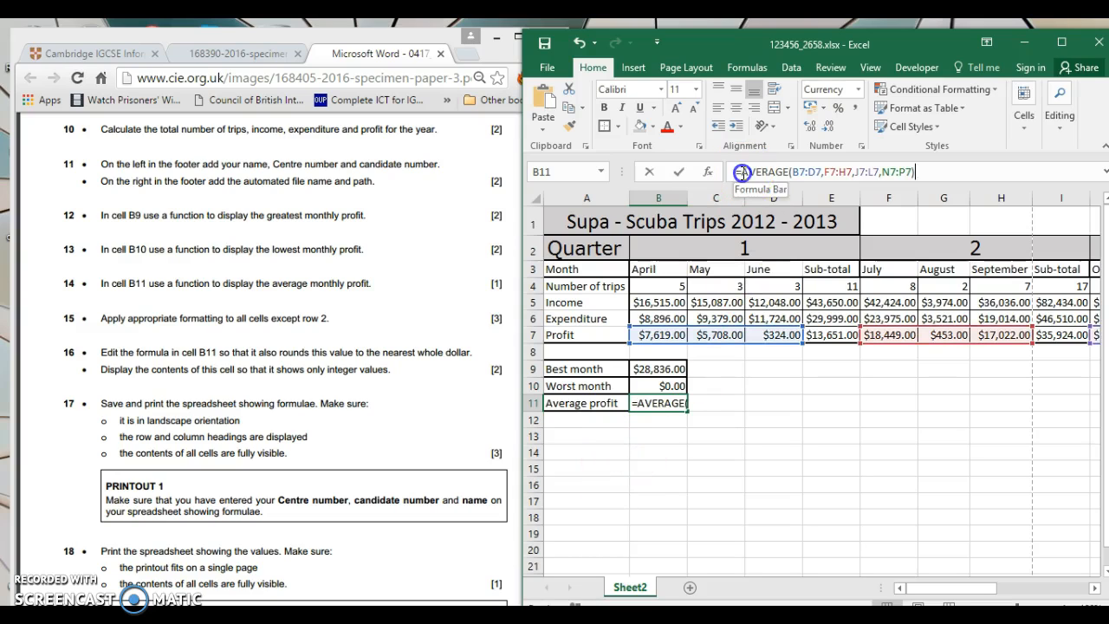
pyautogui.write('ROUND')
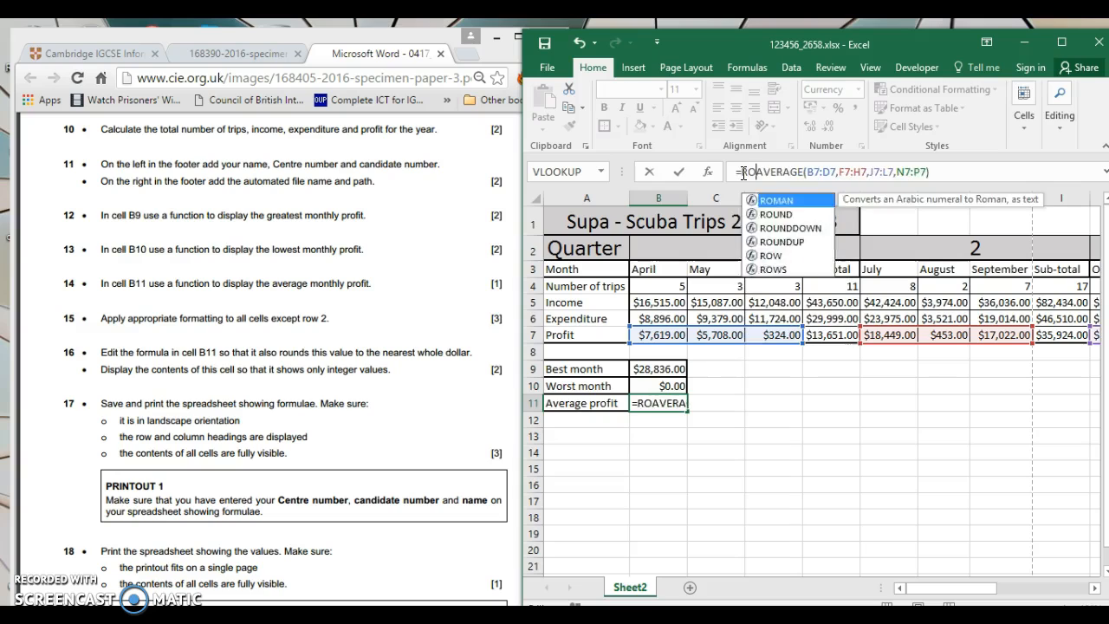
pyautogui.write('(')
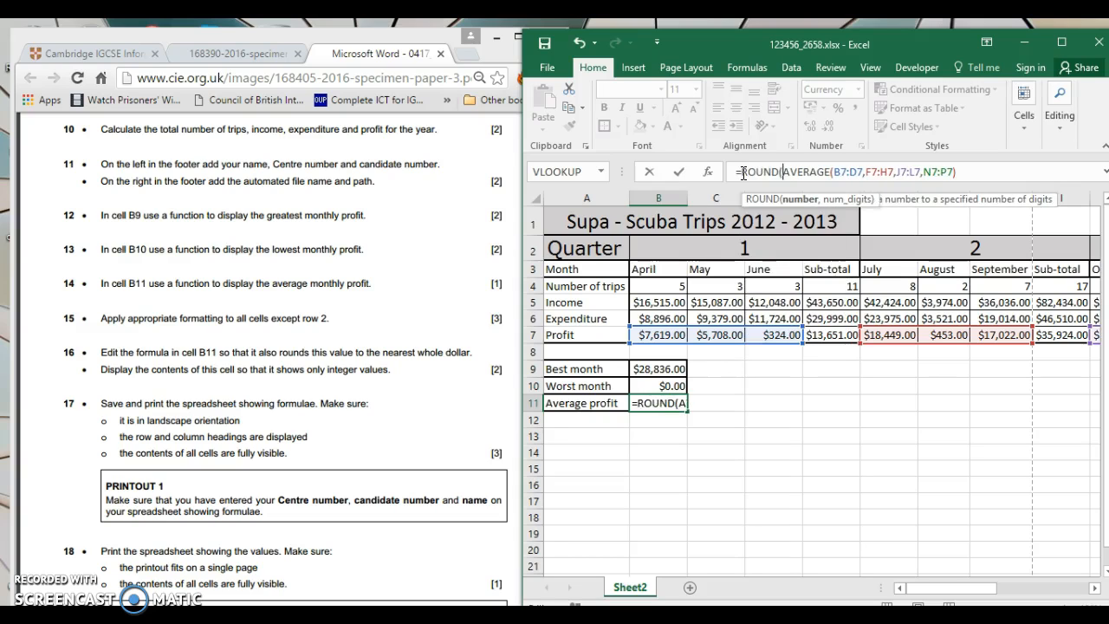
pyautogui.click(971, 171)
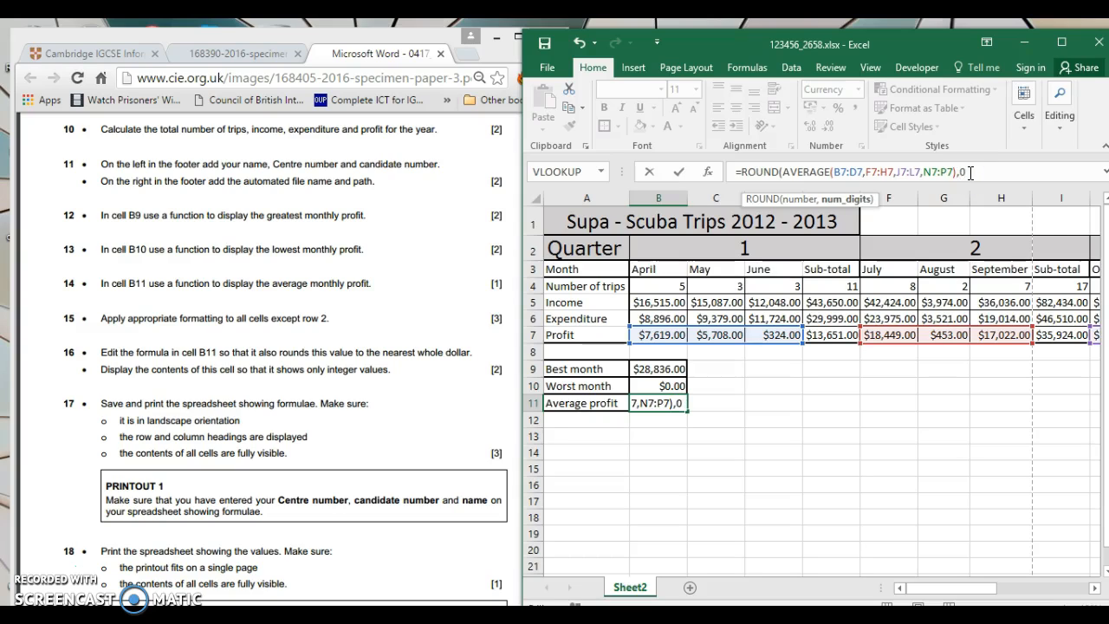
pyautogui.click(758, 178)
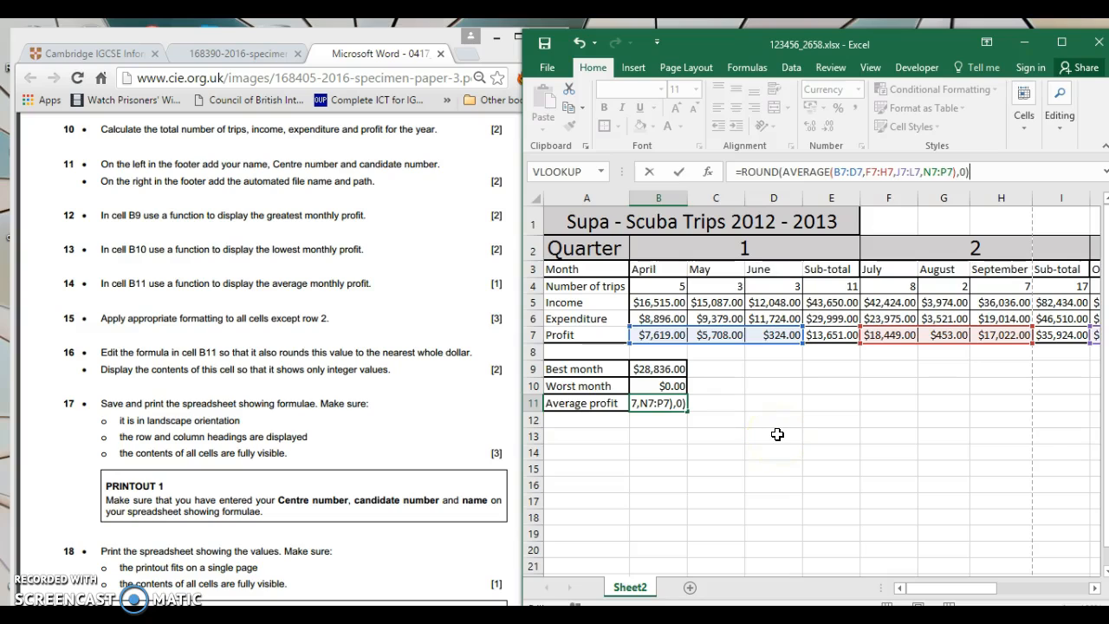
pyautogui.press('Return')
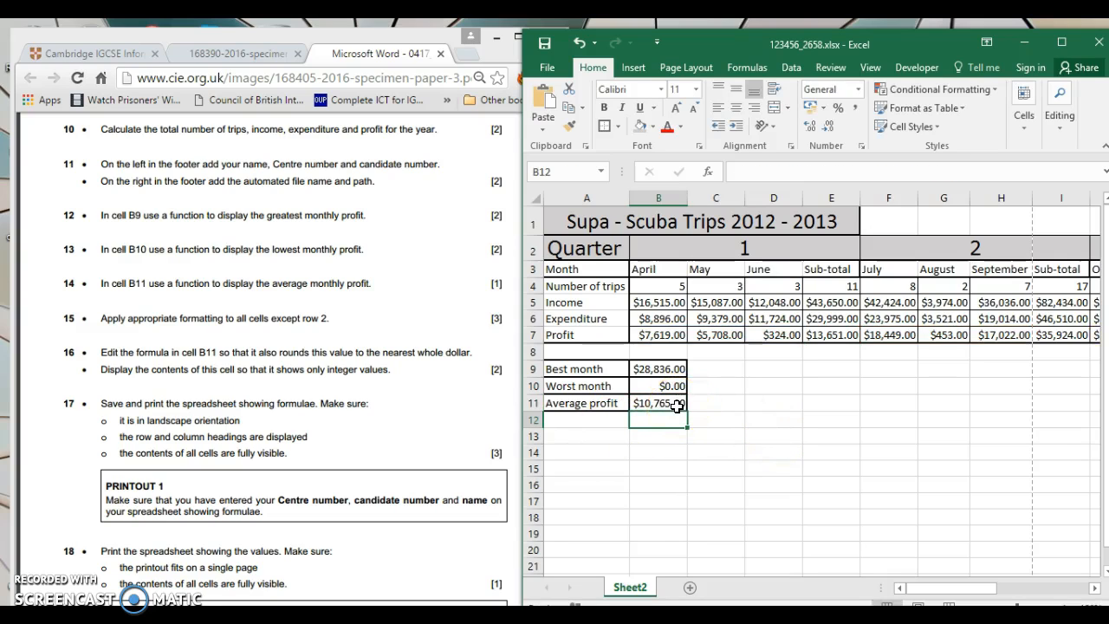
# Format the average profit cell B11 as currency with 0 decimal places.
pyautogui.click(34, 568)
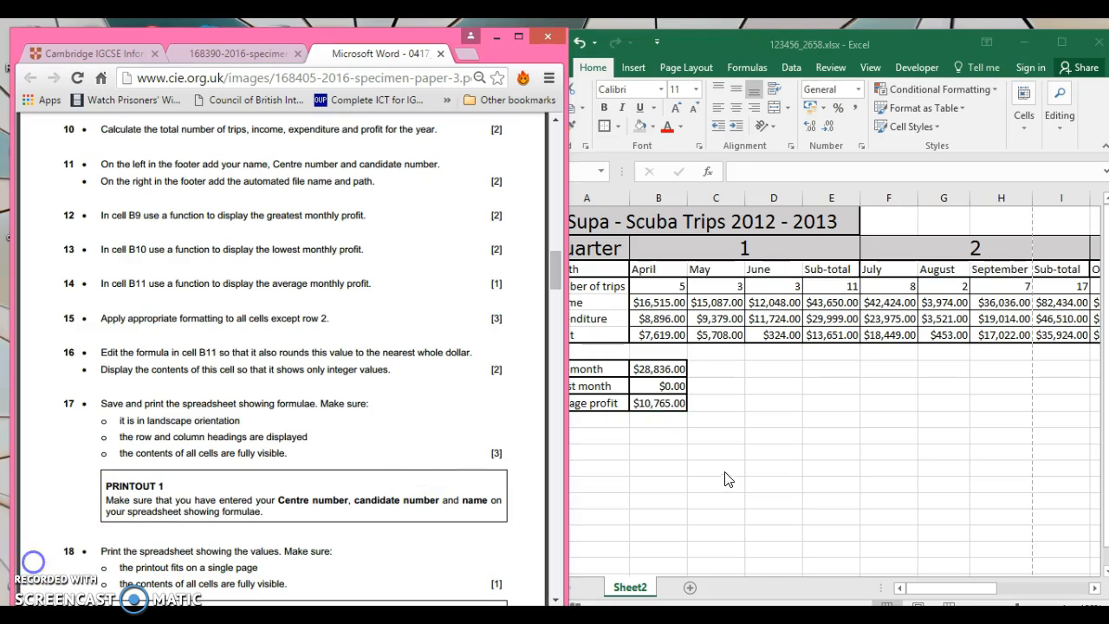
pyautogui.click(681, 414)
pyautogui.click(676, 404)
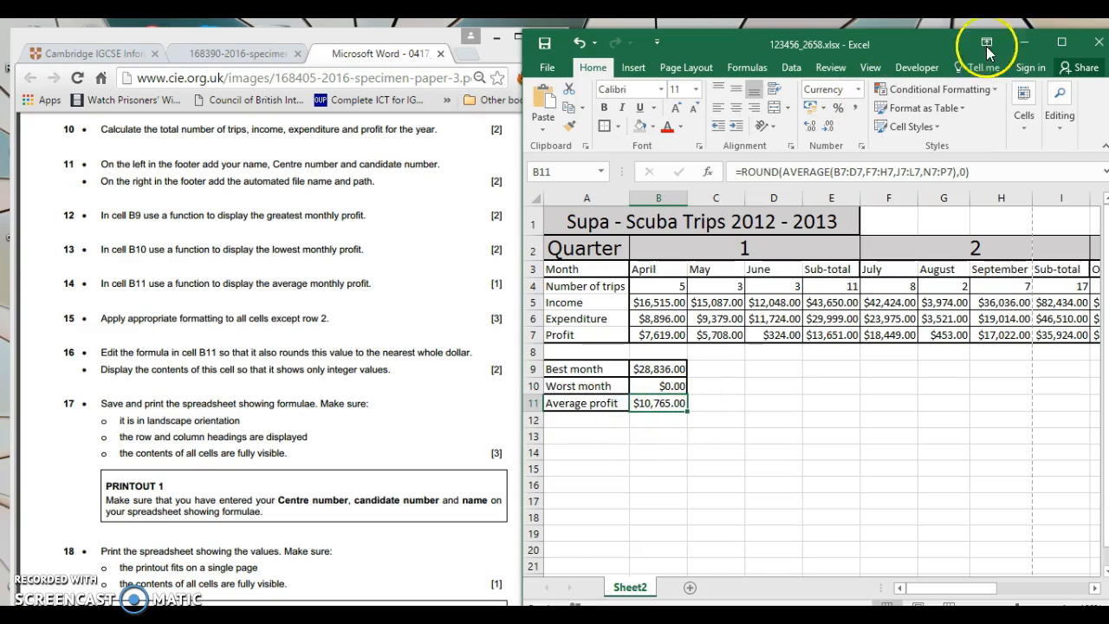
pyautogui.click(1061, 41)
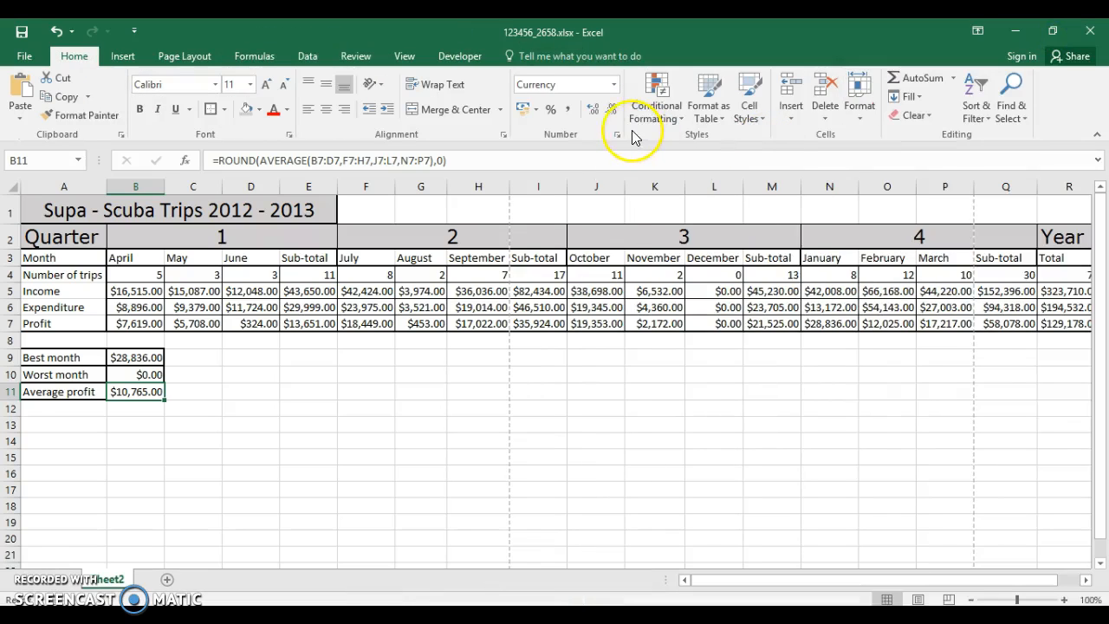
pyautogui.click(616, 137)
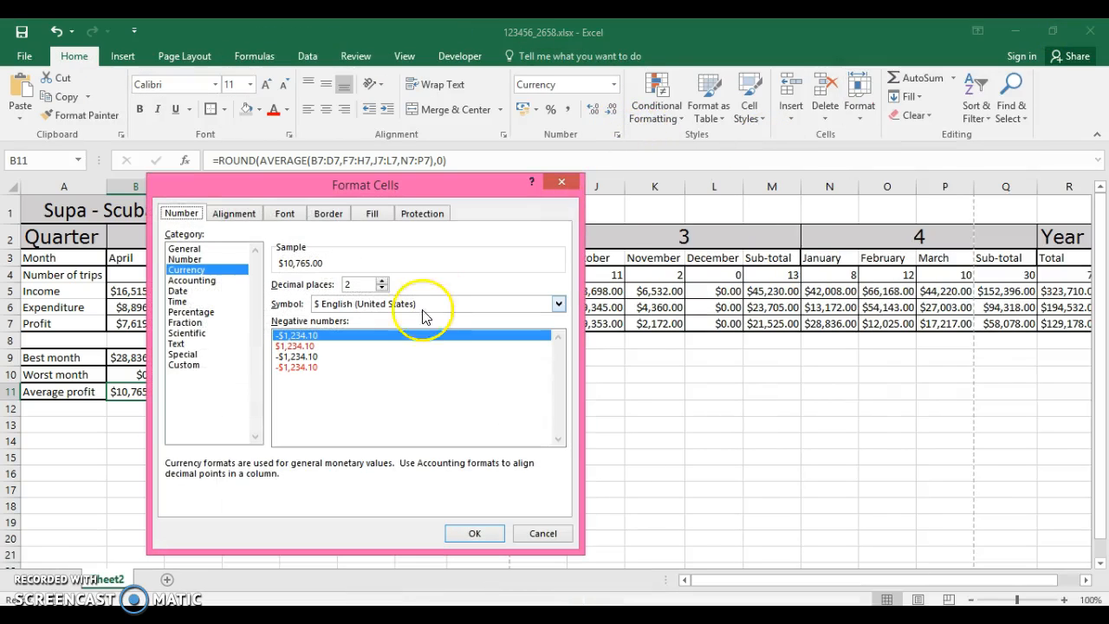
pyautogui.click(382, 289)
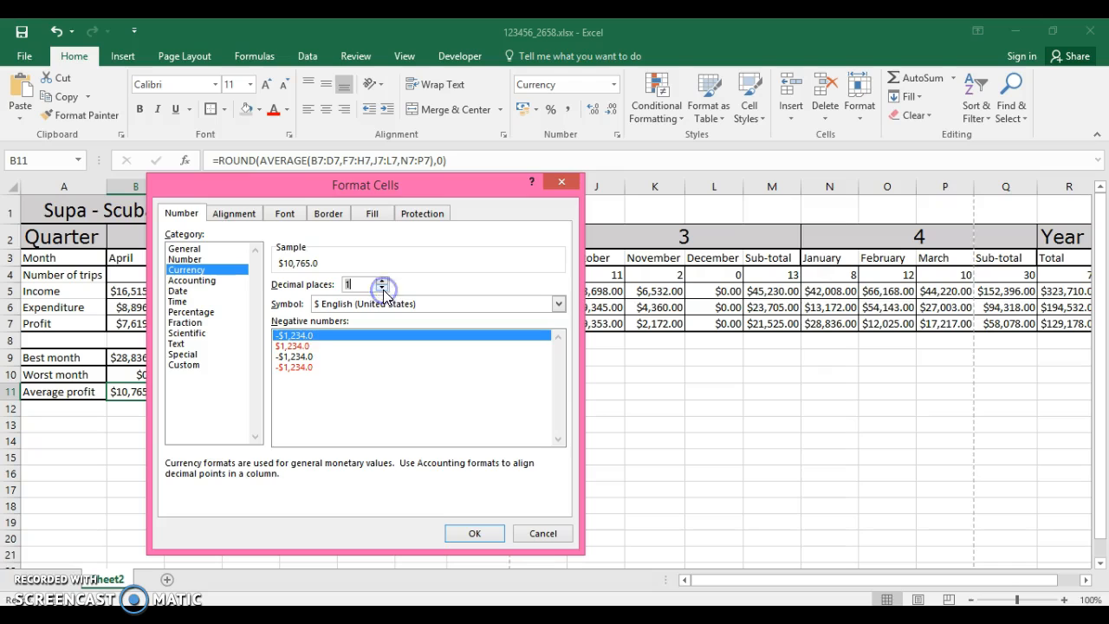
pyautogui.click(472, 533)
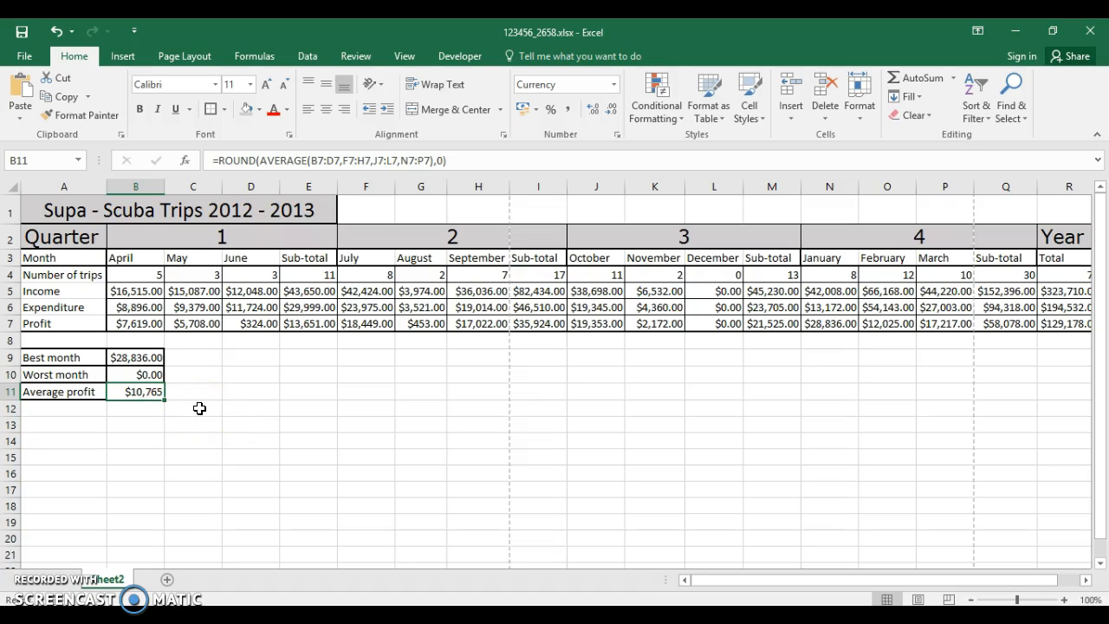
pyautogui.click(1053, 33)
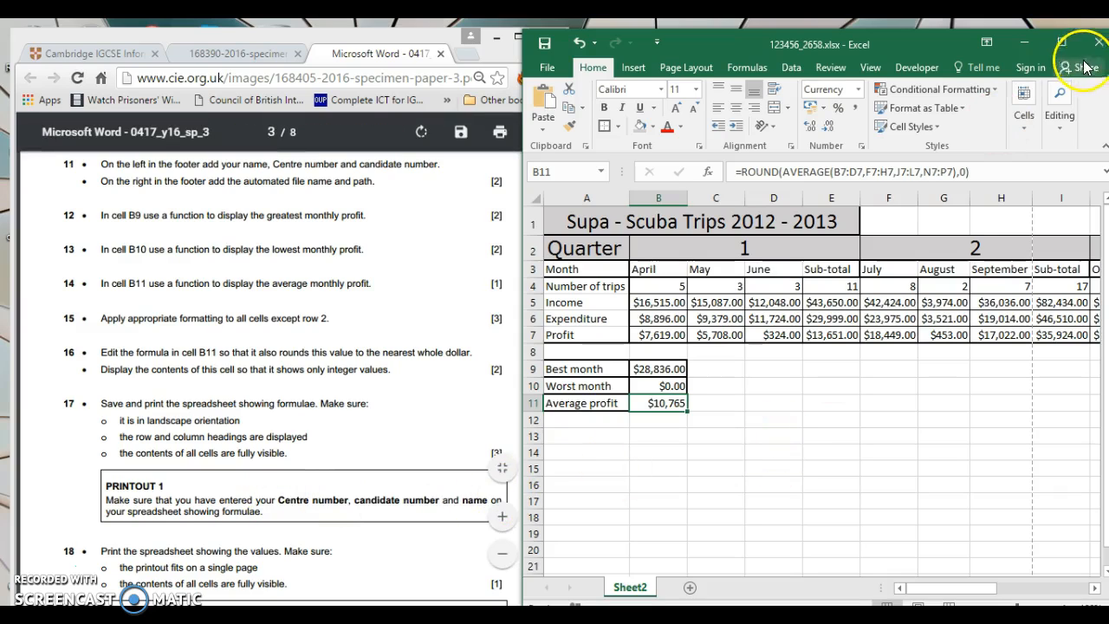
pyautogui.click(1061, 40)
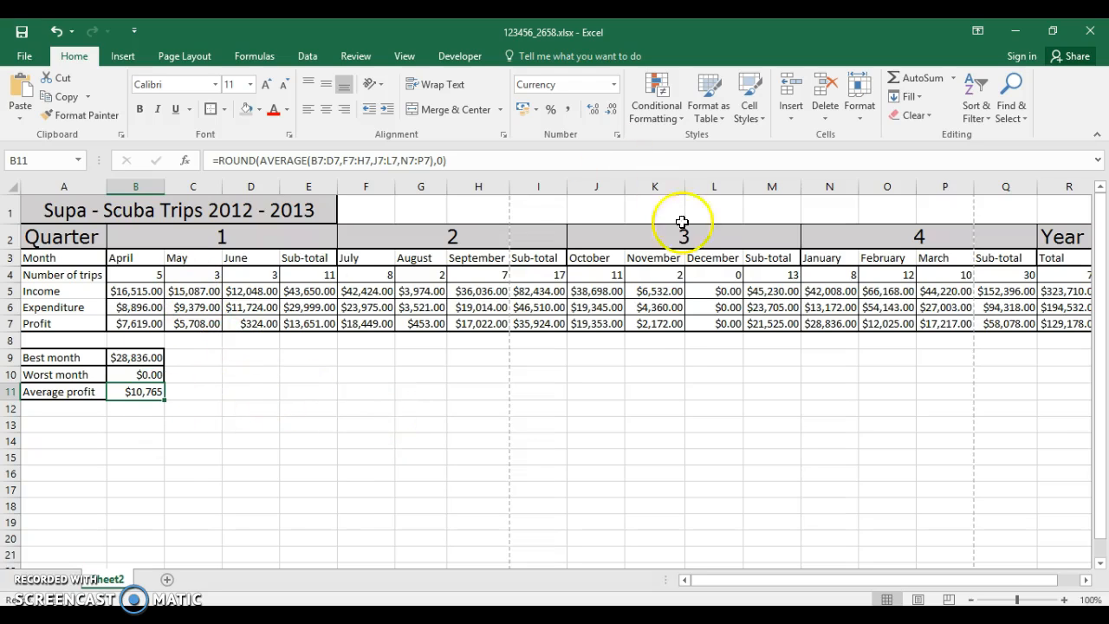
pyautogui.click(1094, 346)
pyautogui.moveTo(1094, 347); pyautogui.dragTo(1095, 344)
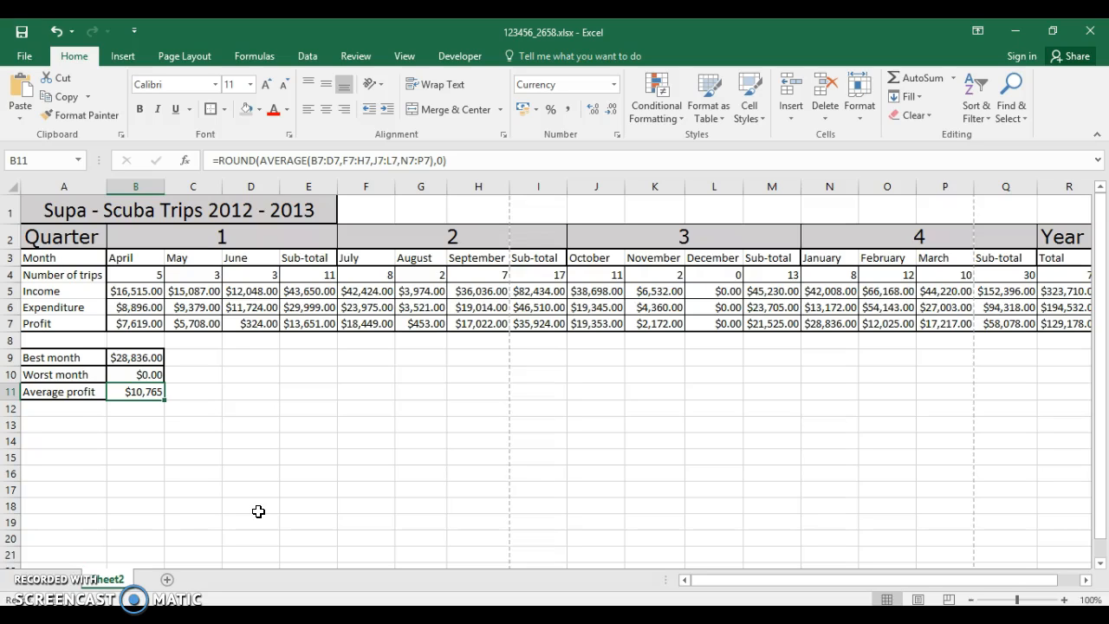
# Display the formulas instead of the calculated values throughout the sheet.
pyautogui.hotkey('ctrl', '`')
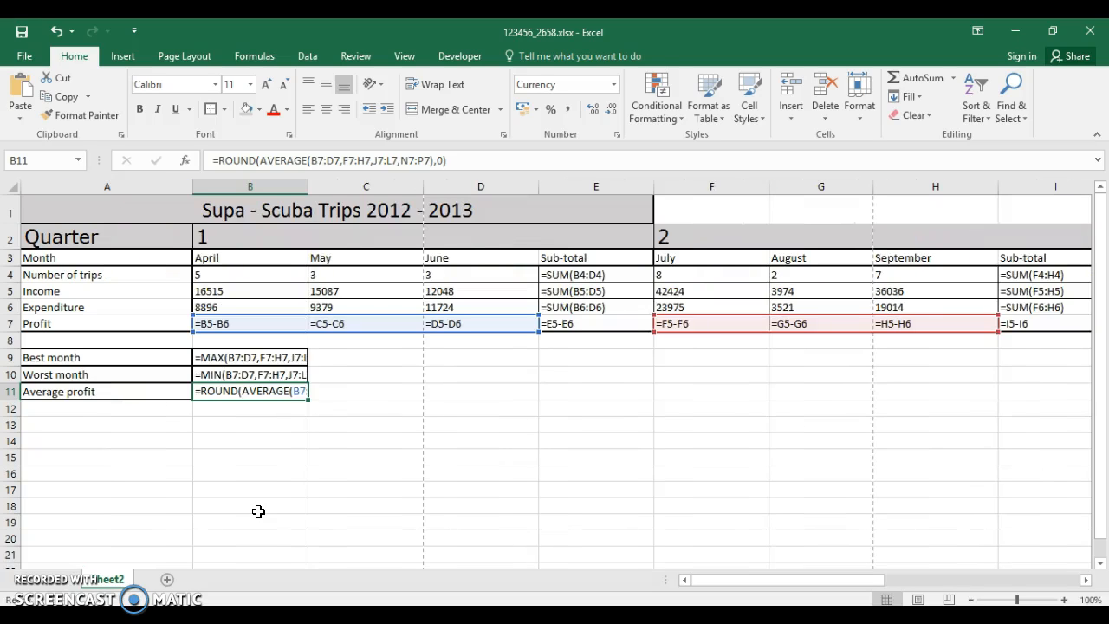
pyautogui.hotkey('ctrl', '`')
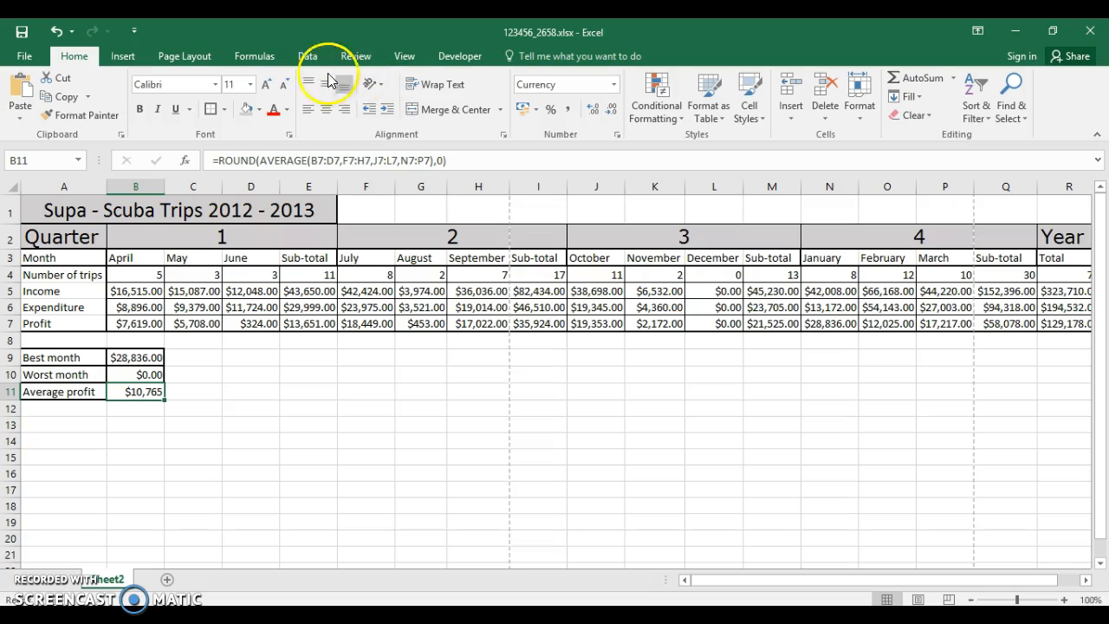
pyautogui.click(275, 60)
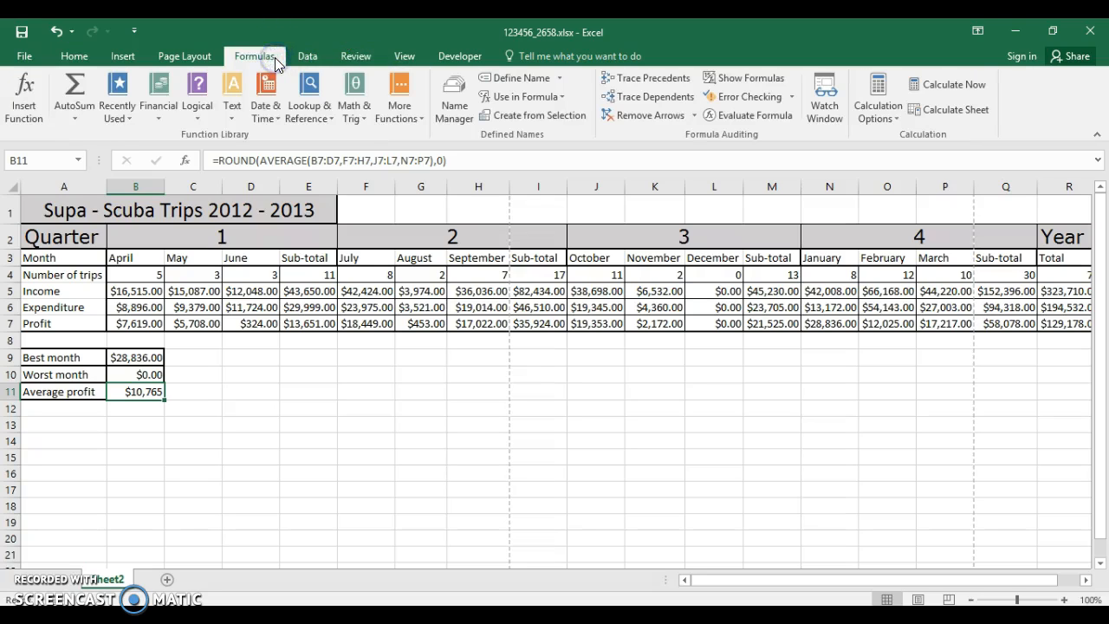
pyautogui.click(727, 81)
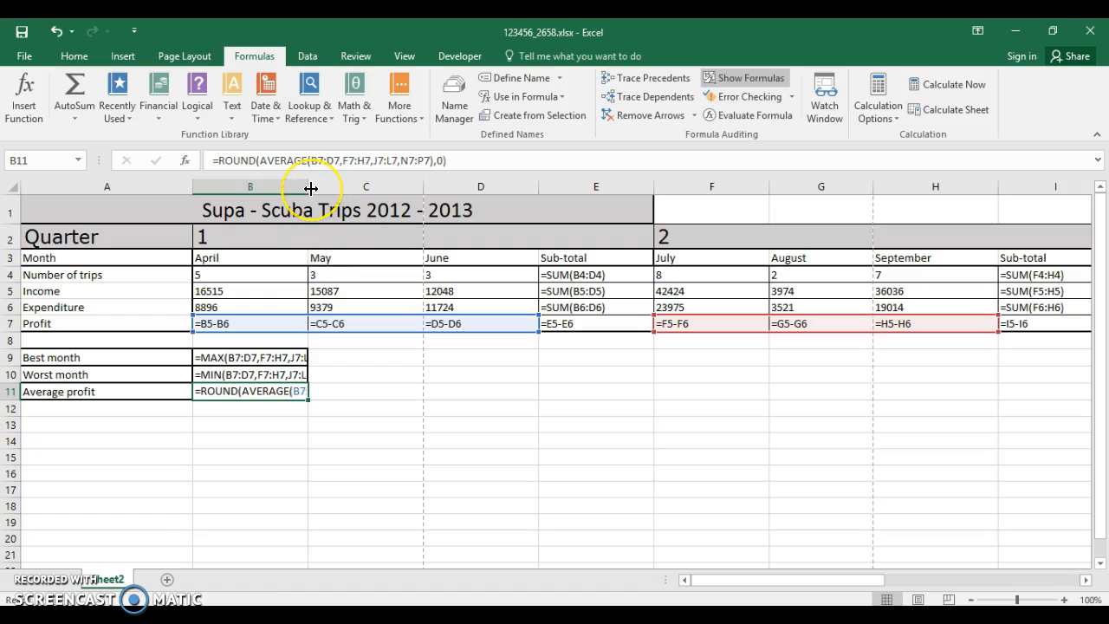
# Widen column B so the best, worst and average profit formulas in B9:B11 are fully visible.
pyautogui.moveTo(310, 188); pyautogui.dragTo(458, 191)
pyautogui.click(388, 196)
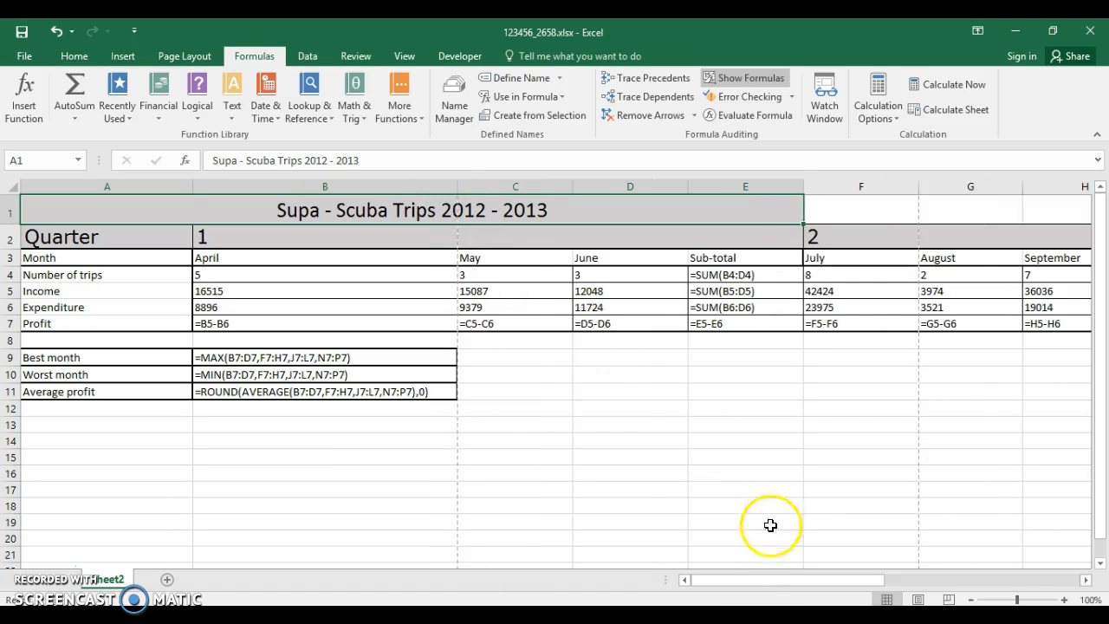
pyautogui.moveTo(750, 589); pyautogui.dragTo(666, 585)
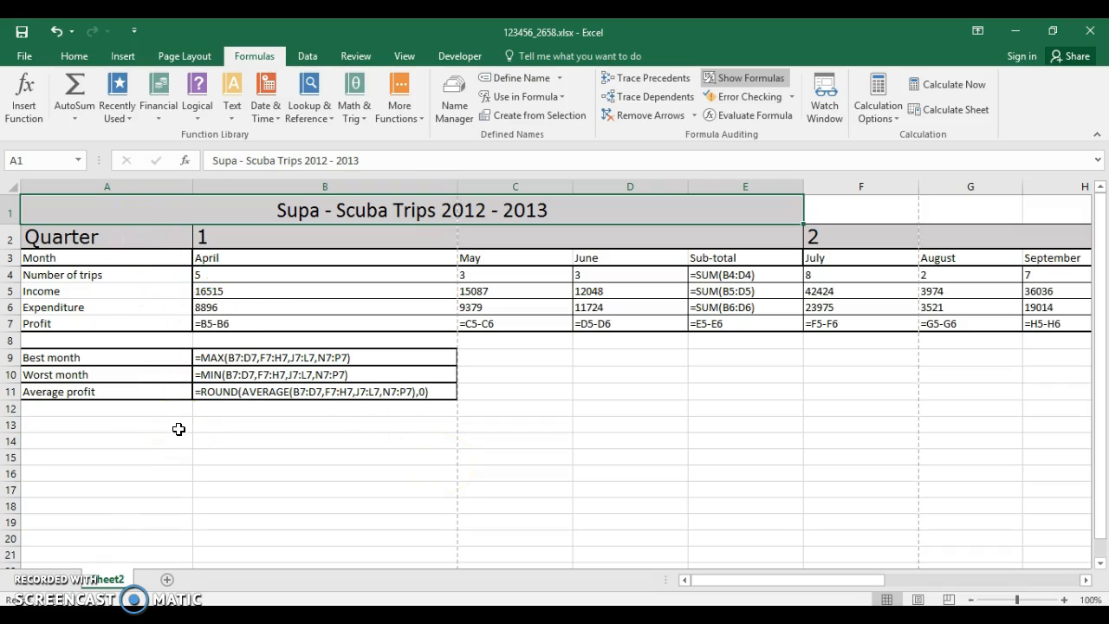
# Set the print area to the full width of the scuba trips table, from A1 down to row 14.
pyautogui.click(76, 59)
pyautogui.moveTo(105, 209); pyautogui.dragTo(978, 437)
pyautogui.moveTo(1020, 583); pyautogui.dragTo(696, 598)
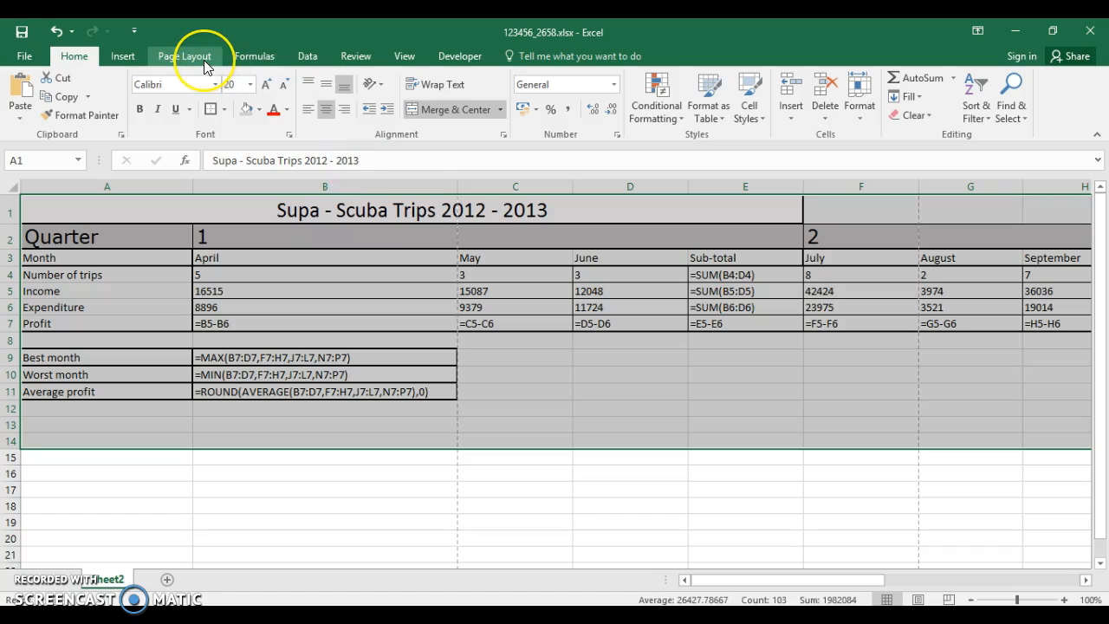
pyautogui.click(204, 60)
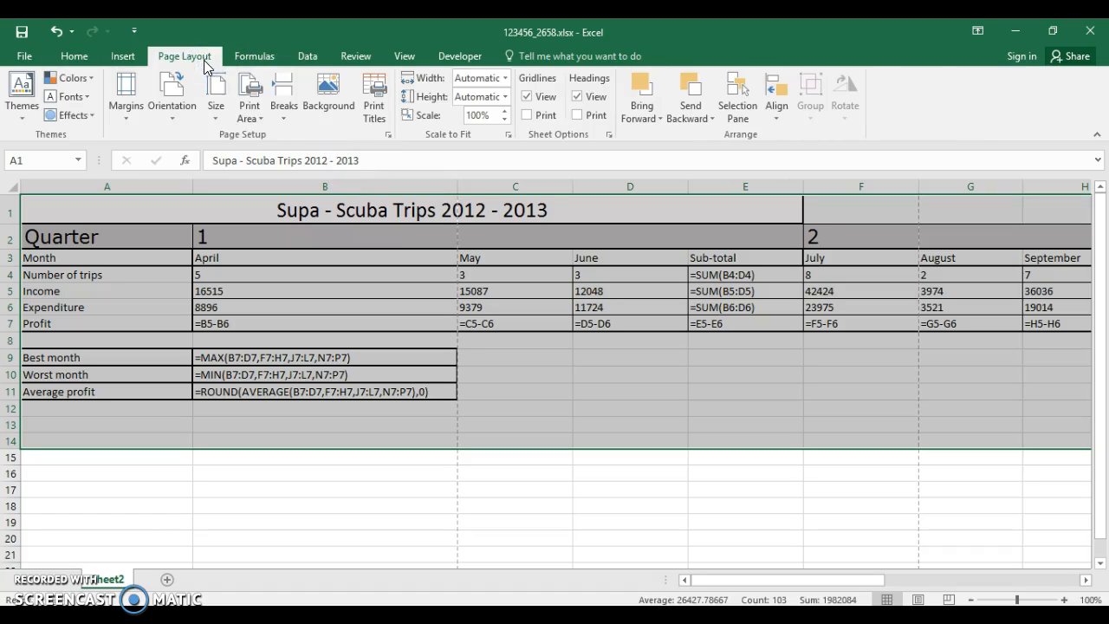
pyautogui.click(249, 96)
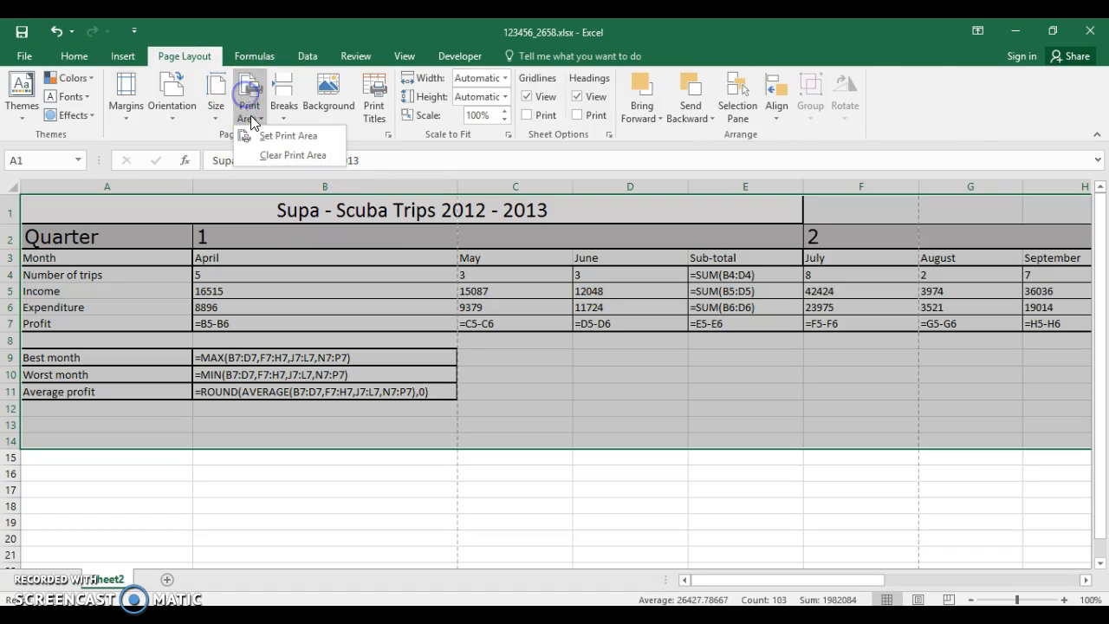
pyautogui.click(263, 139)
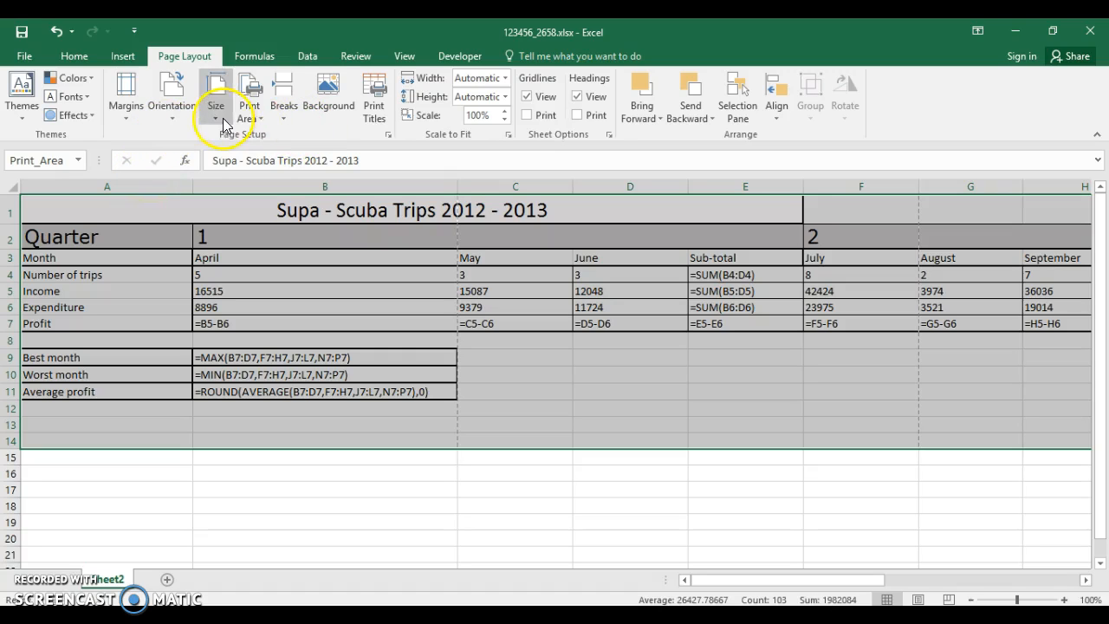
# Examine the first four print preview pages of the formula view and return to the worksheet.
pyautogui.click(21, 58)
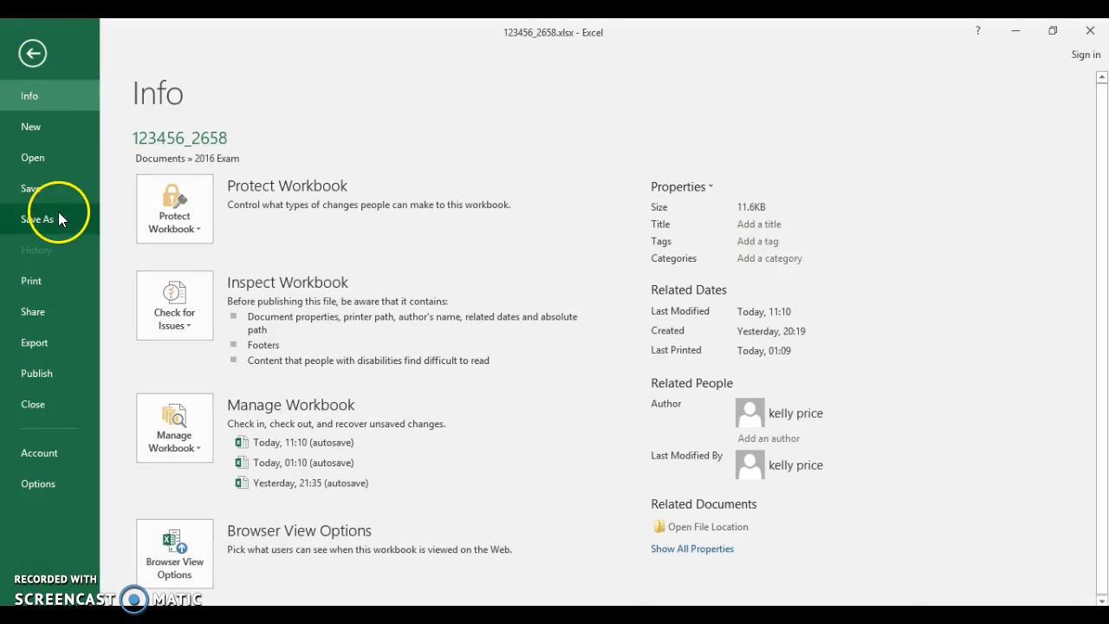
pyautogui.click(53, 273)
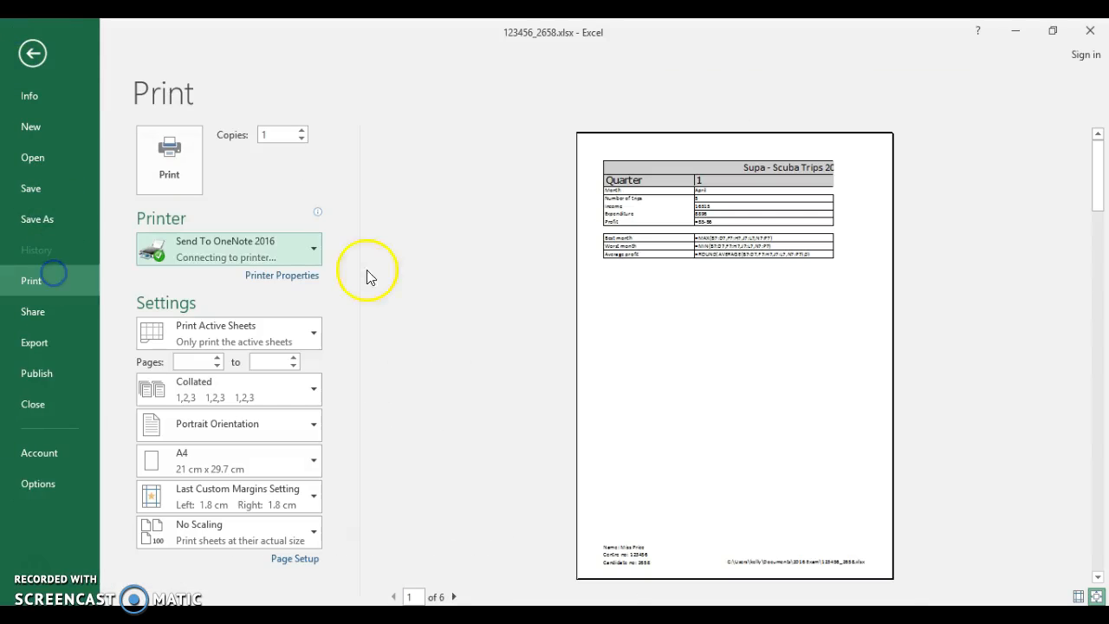
pyautogui.click(454, 597)
pyautogui.click(454, 597)
pyautogui.click(454, 597)
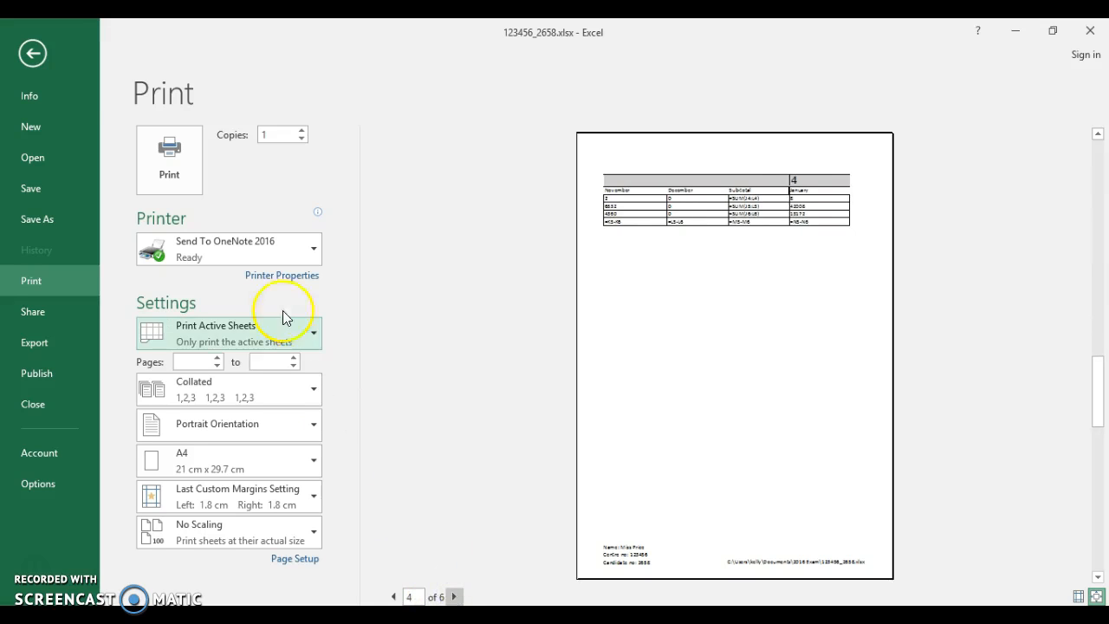
pyautogui.click(32, 55)
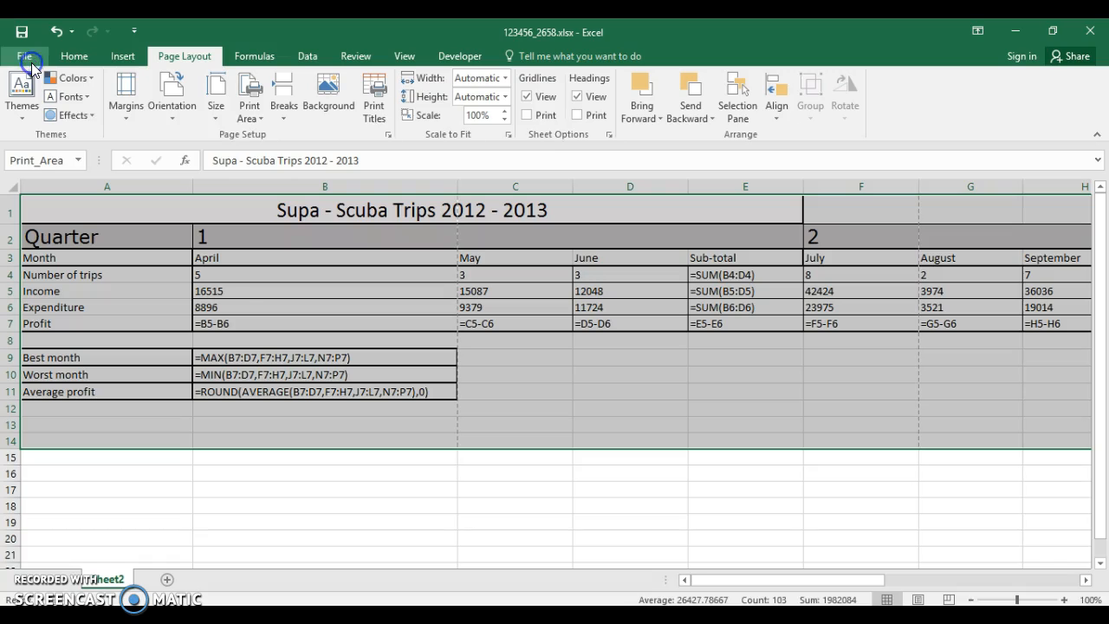
# Set the page to landscape orientation and scale the printout to fit 1 page wide by 1 tall, checking the exam paper's printout requirements.
pyautogui.click(188, 123)
pyautogui.click(190, 177)
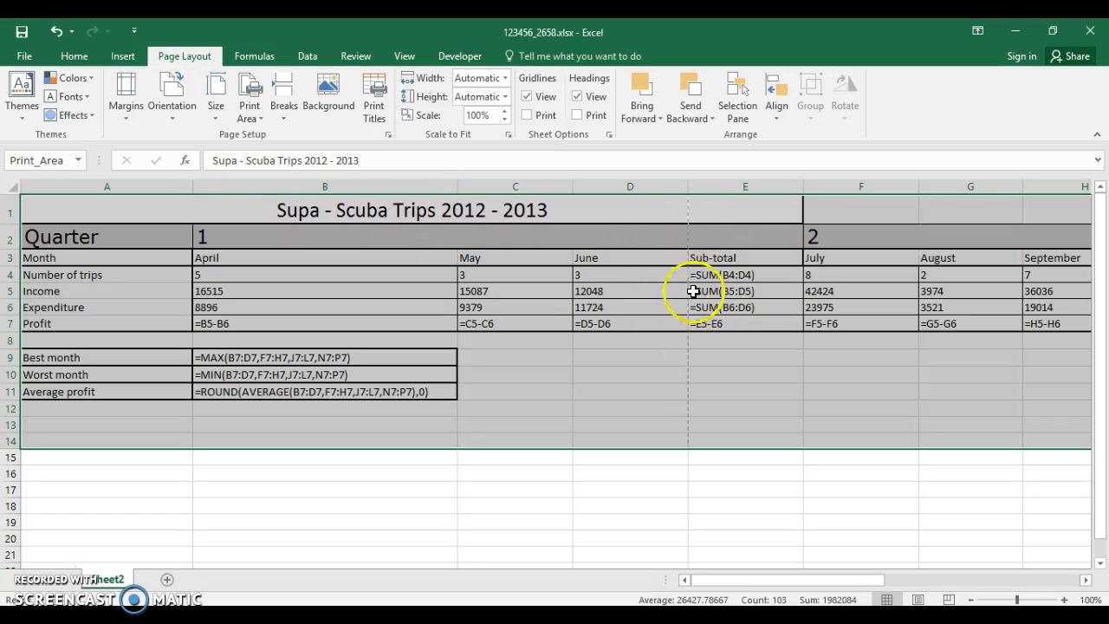
pyautogui.click(389, 136)
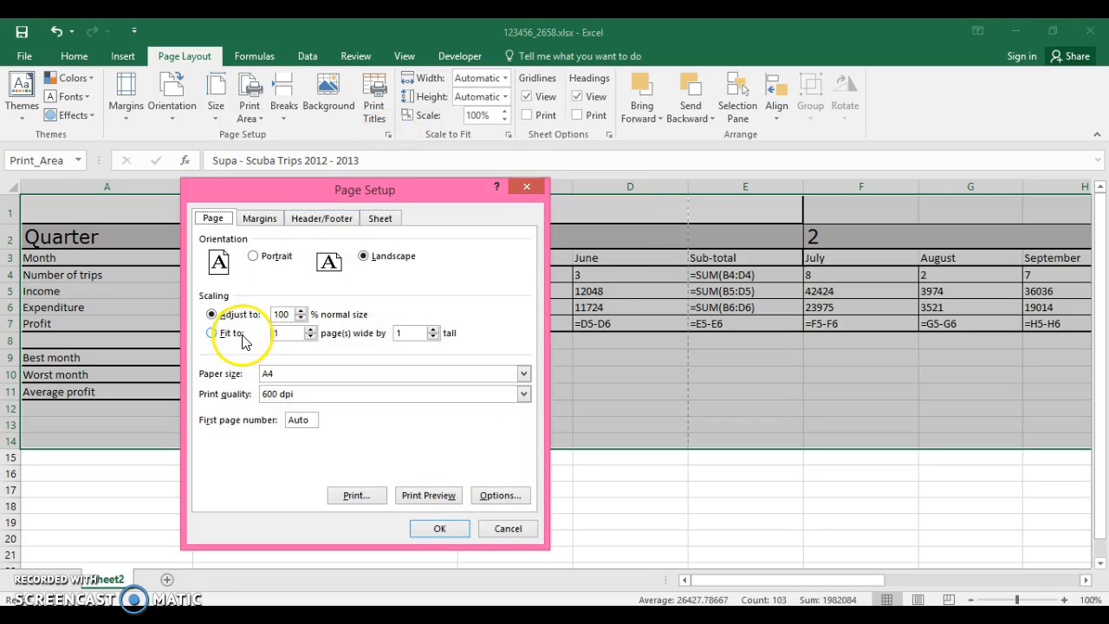
pyautogui.click(240, 338)
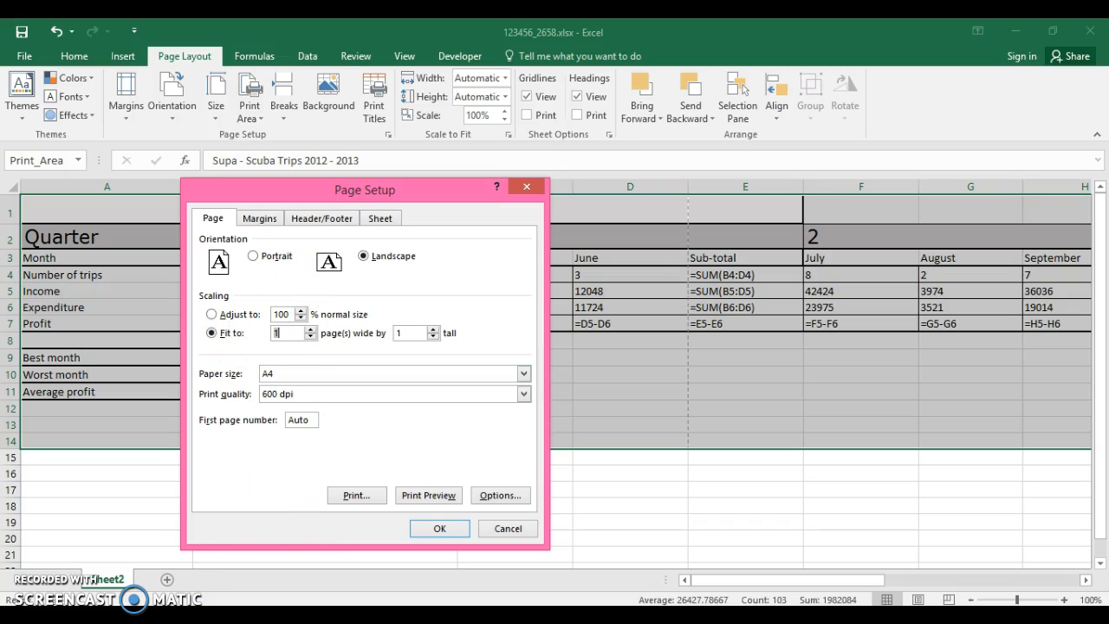
pyautogui.hotkey('alt', 'Tab')
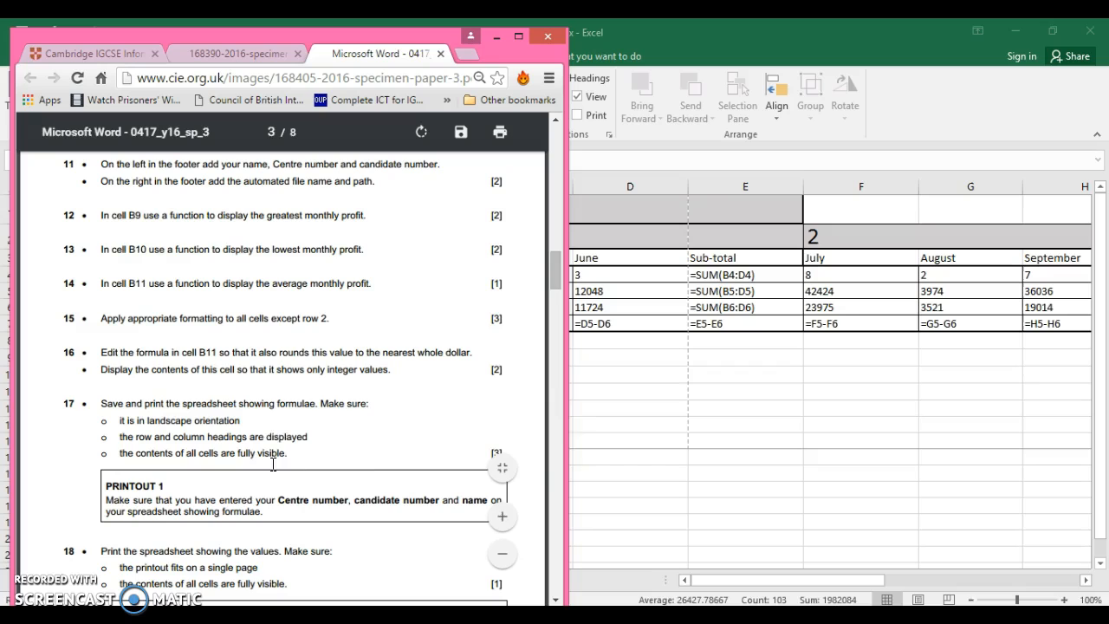
pyautogui.click(599, 432)
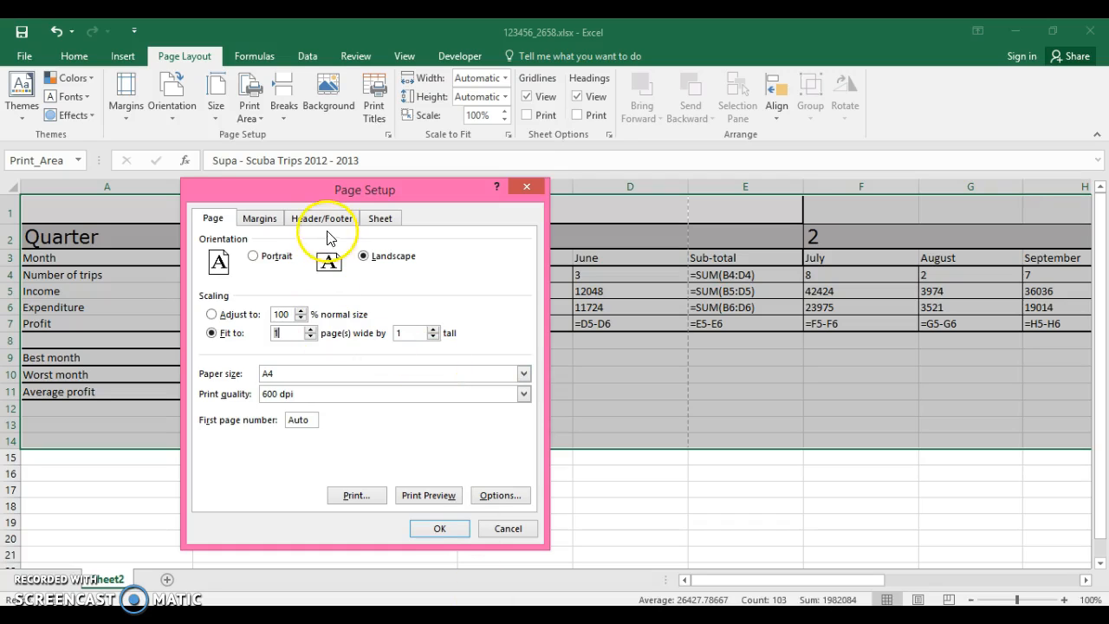
# Include the row and column headings in the printout, preview the formula view and return to the worksheet.
pyautogui.click(269, 221)
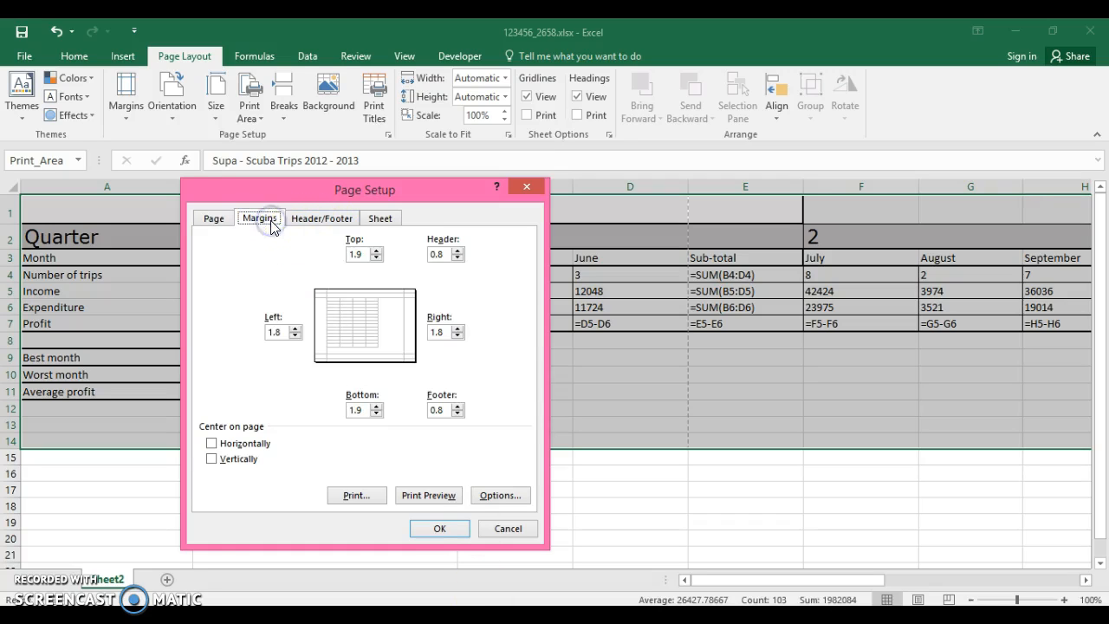
pyautogui.hotkey('alt', 'Tab')
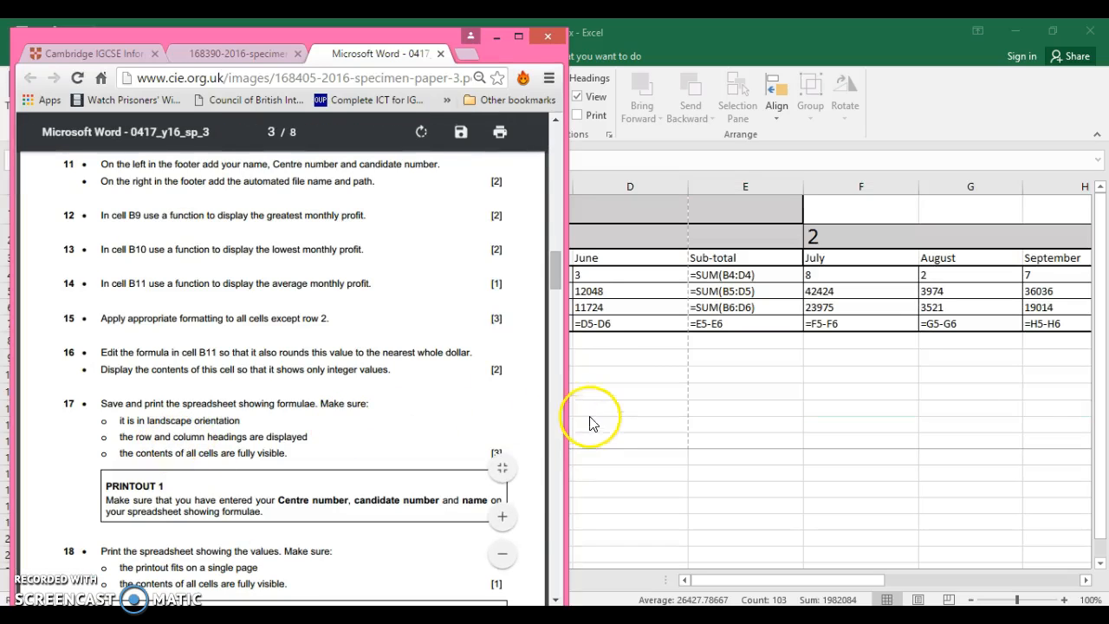
pyautogui.click(496, 39)
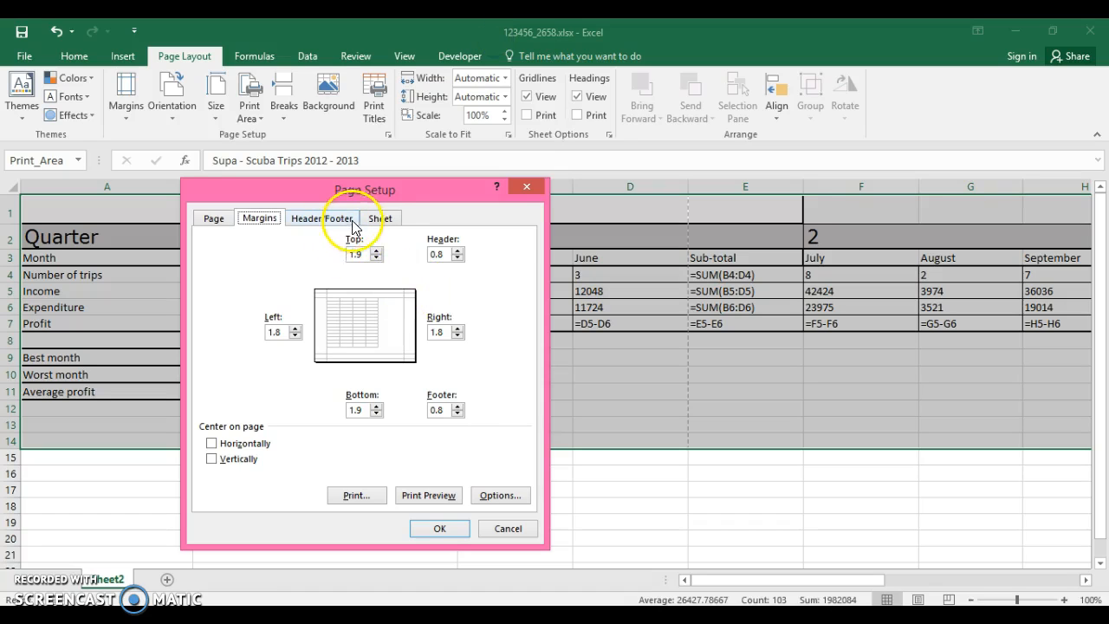
pyautogui.click(381, 220)
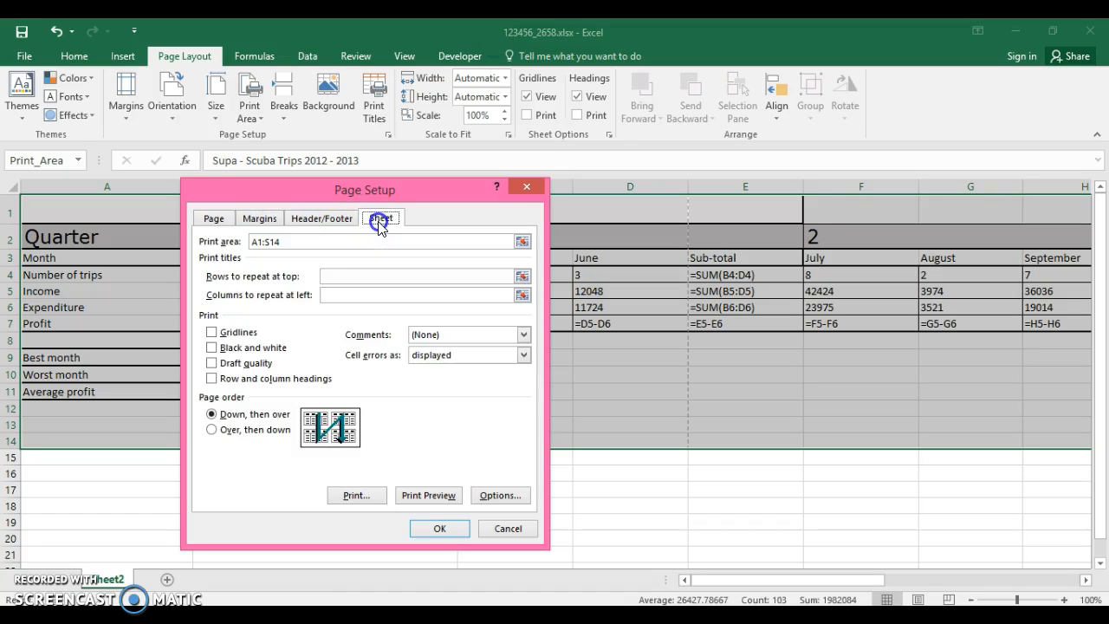
pyautogui.click(213, 379)
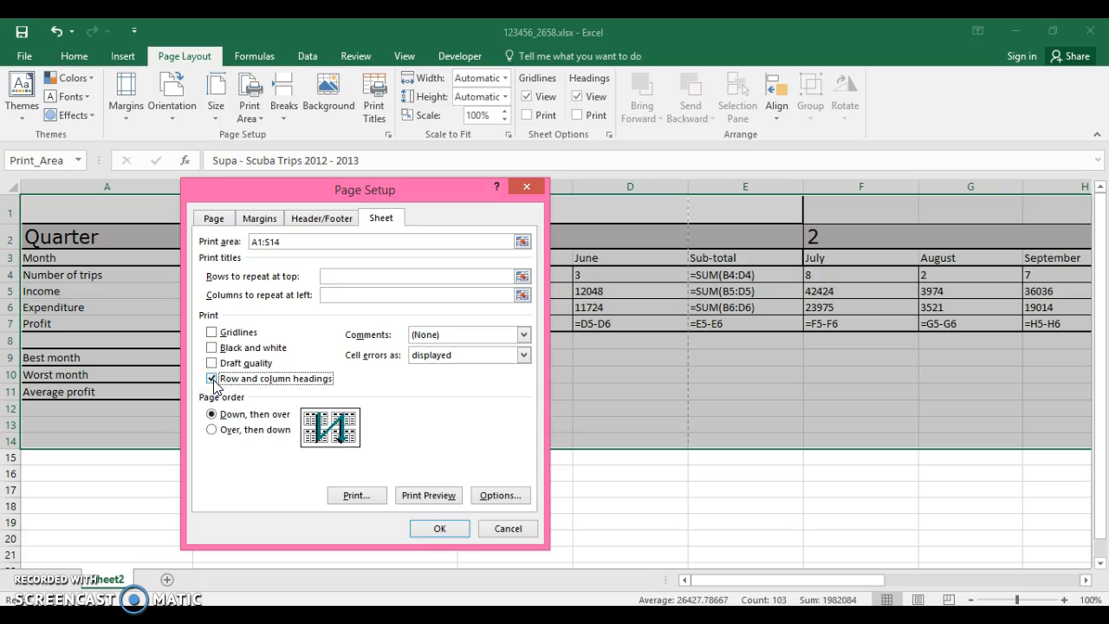
pyautogui.click(429, 496)
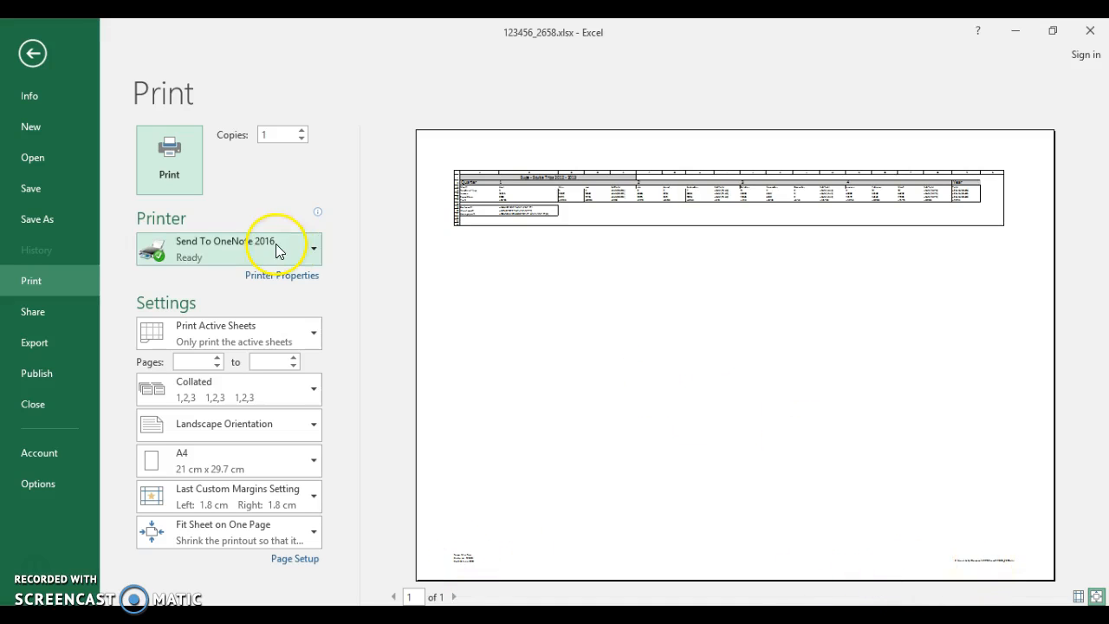
pyautogui.click(40, 55)
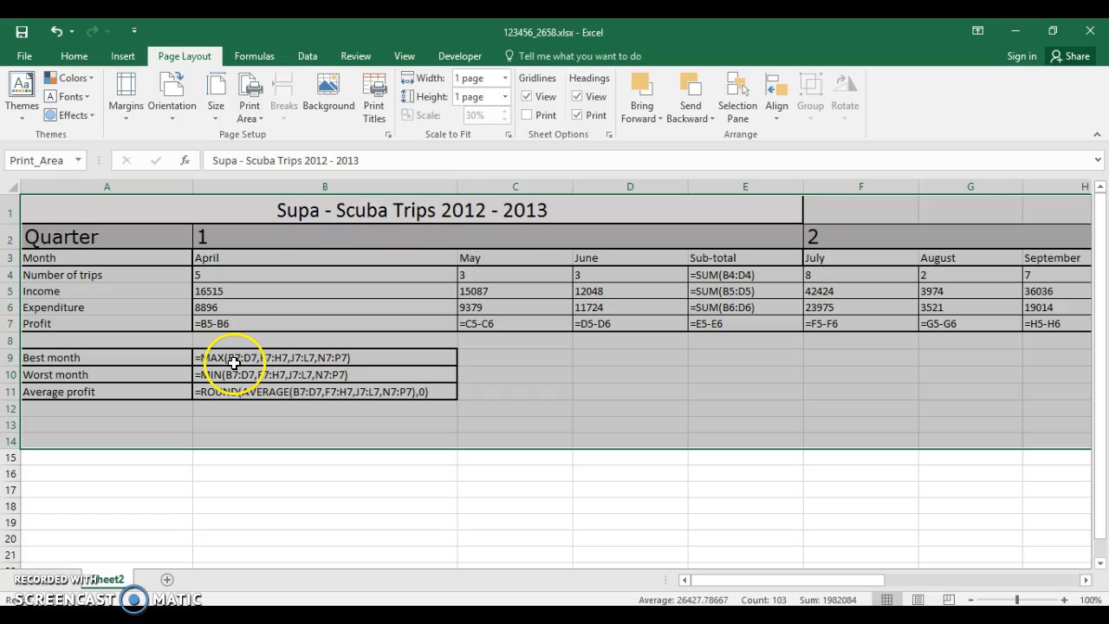
# Hide the formulas so the sheet displays its calculated values again.
pyautogui.click(234, 440)
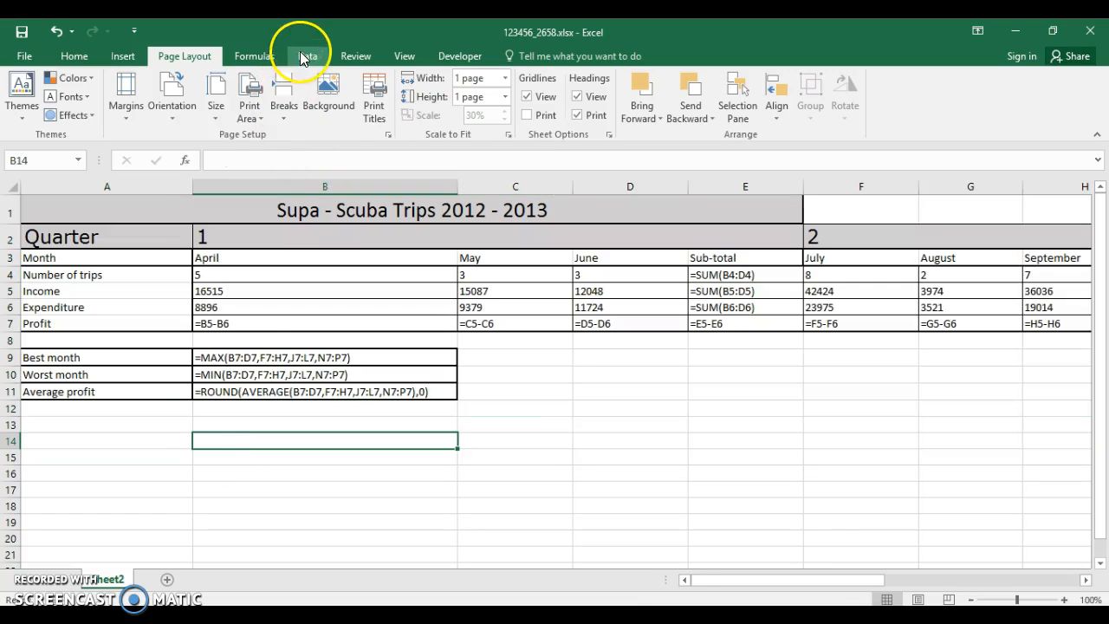
pyautogui.click(274, 57)
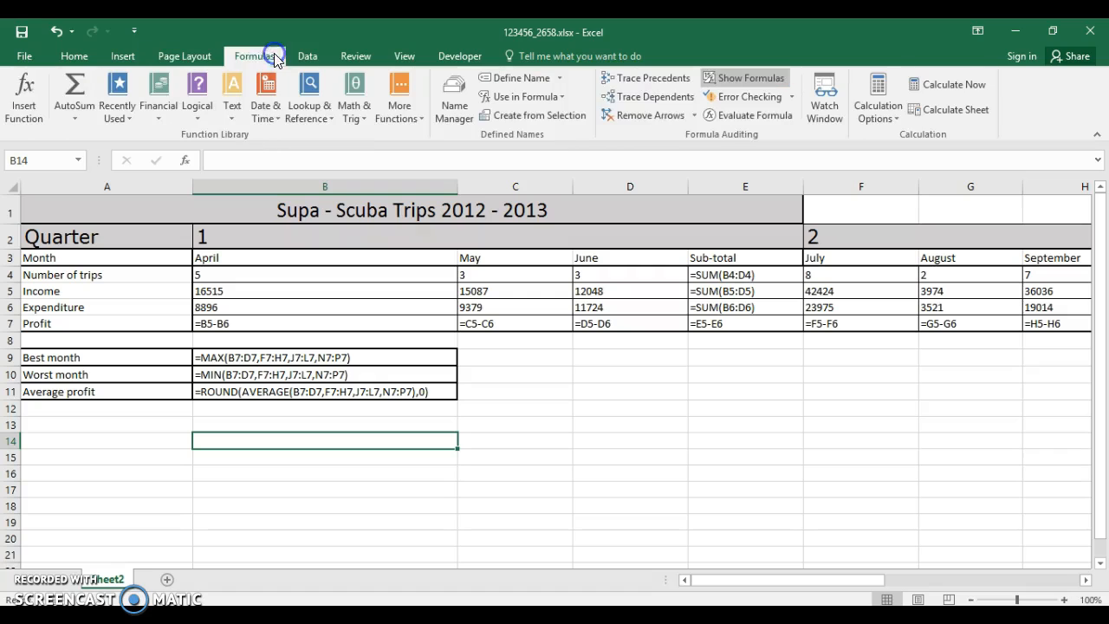
pyautogui.click(716, 82)
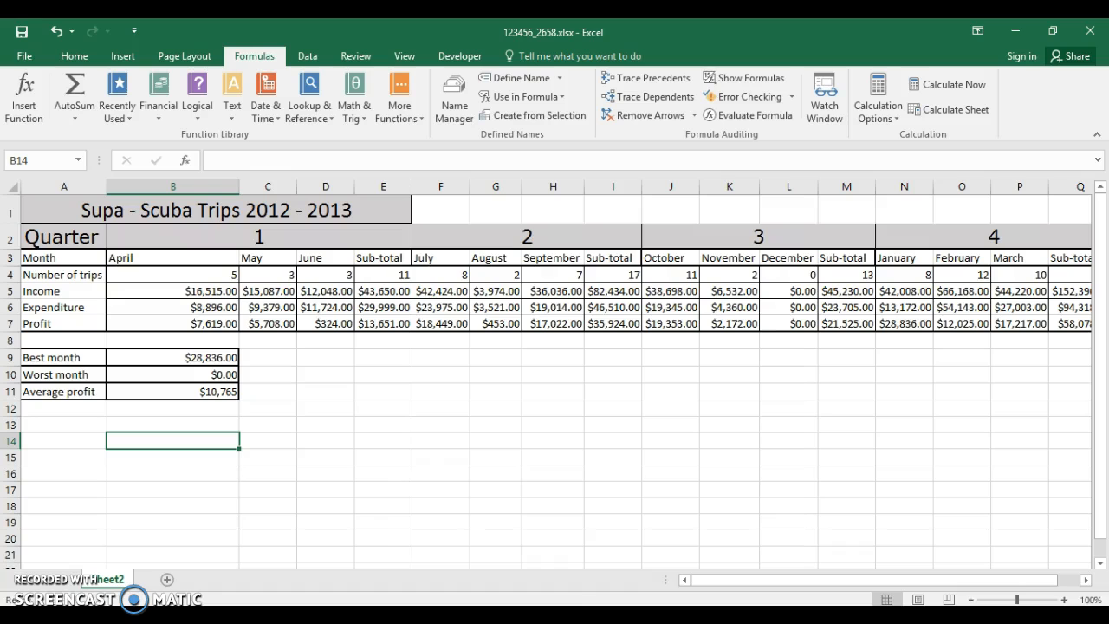
# Read exam question 18 on the values printout, preview the values view on one page and return to the worksheet.
pyautogui.moveTo(481, 615)
pyautogui.click(278, 512)
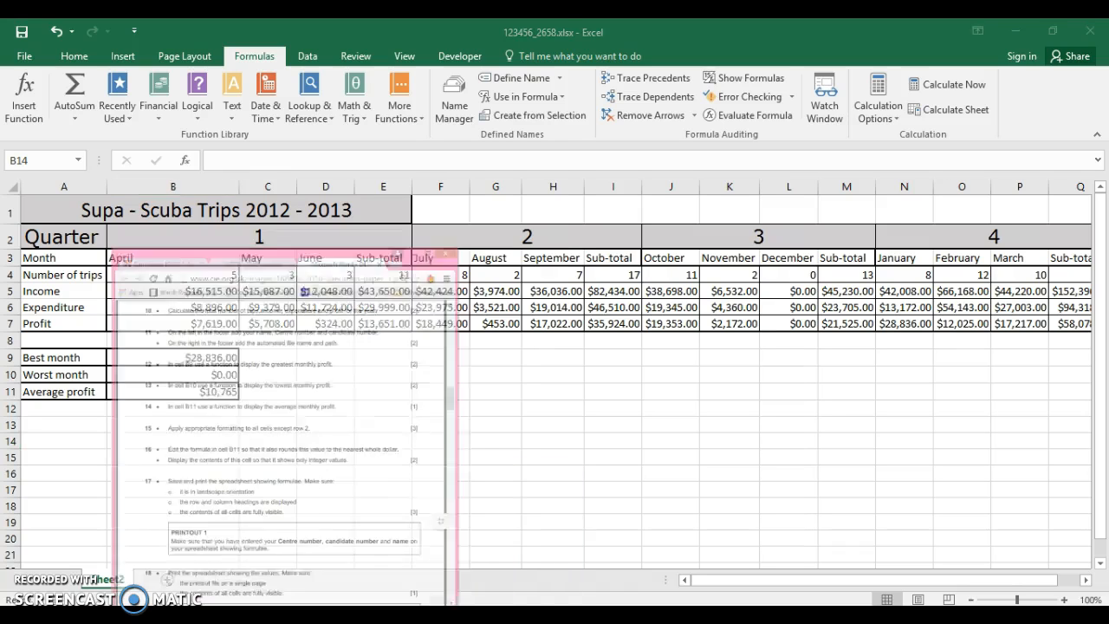
pyautogui.moveTo(555, 260); pyautogui.dragTo(556, 282)
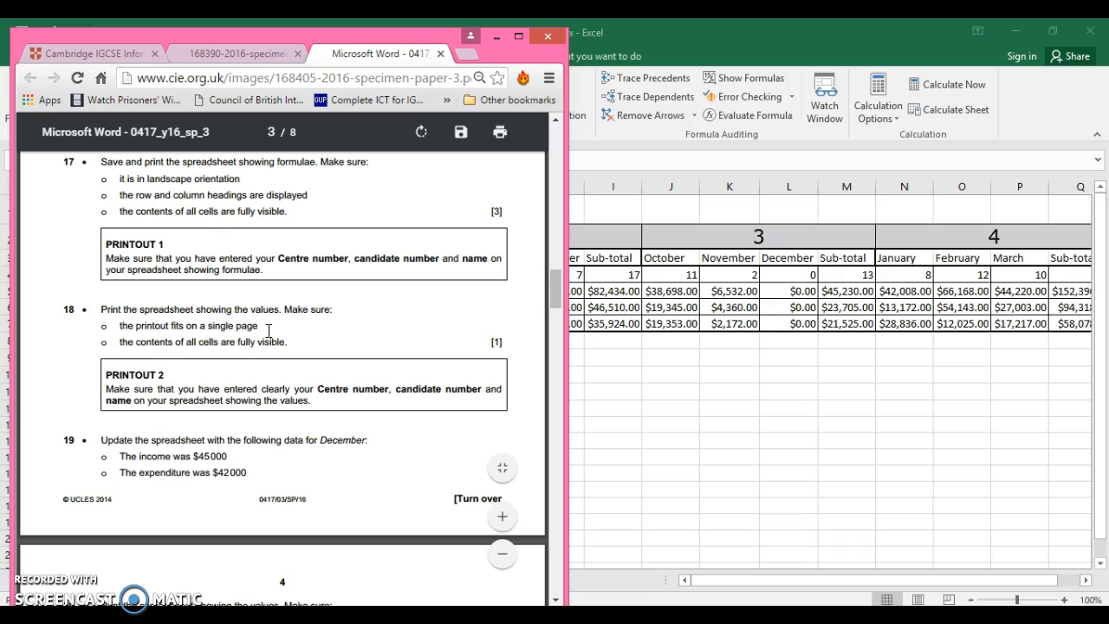
pyautogui.click(736, 387)
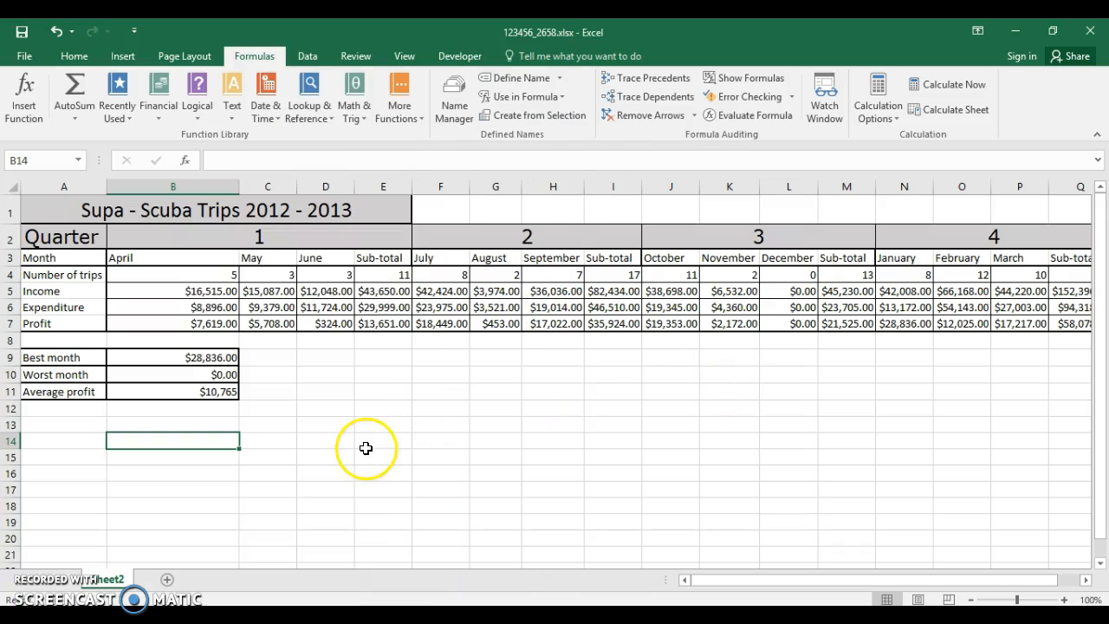
pyautogui.click(163, 55)
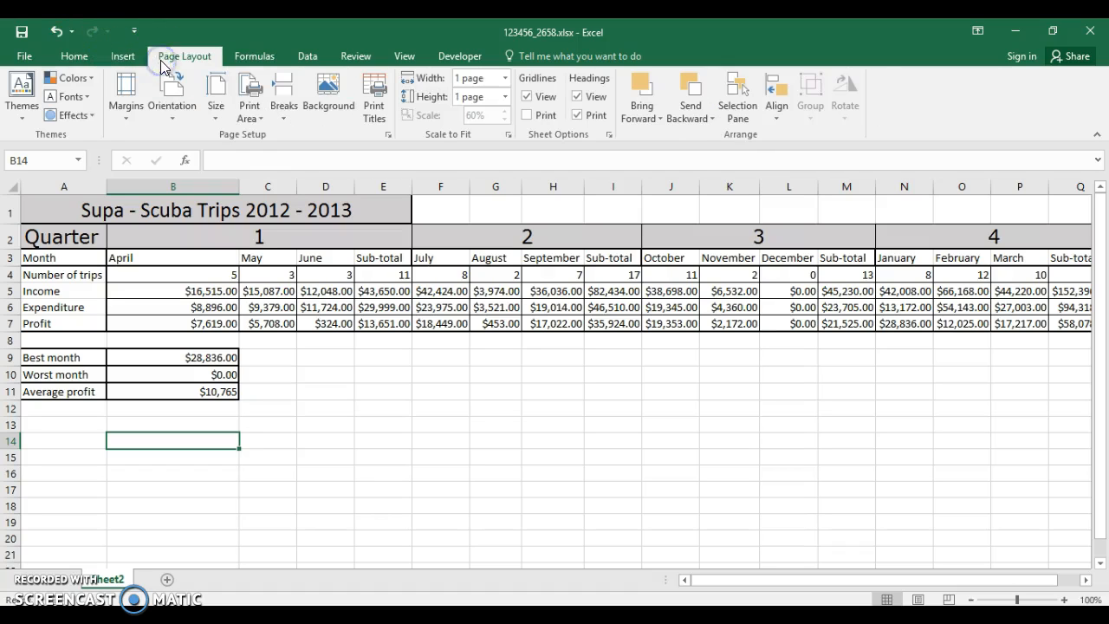
pyautogui.click(387, 136)
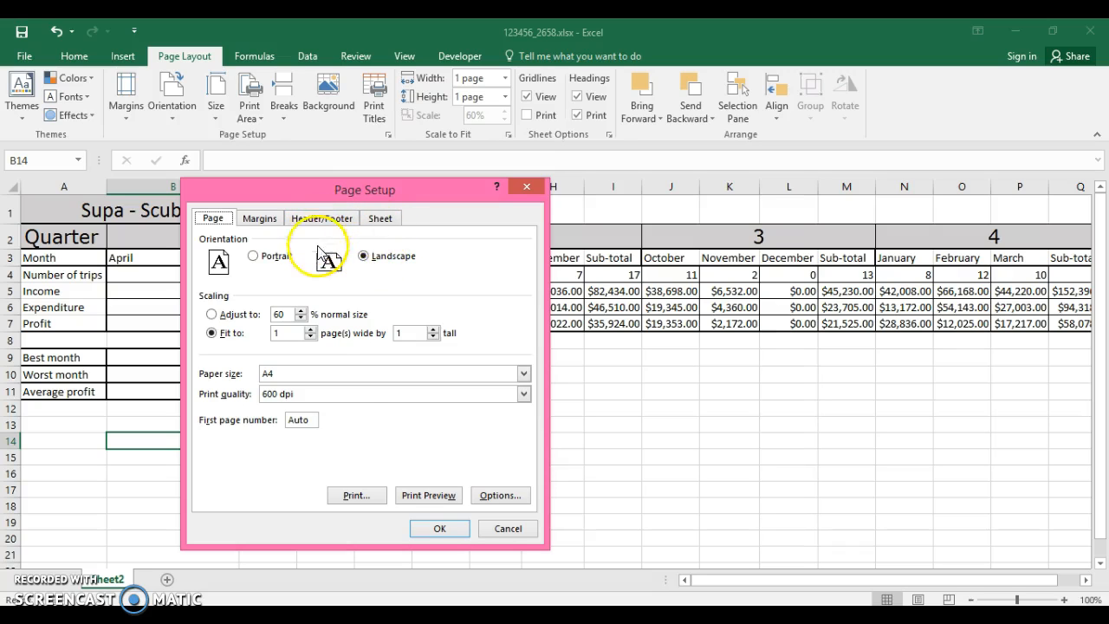
pyautogui.click(428, 494)
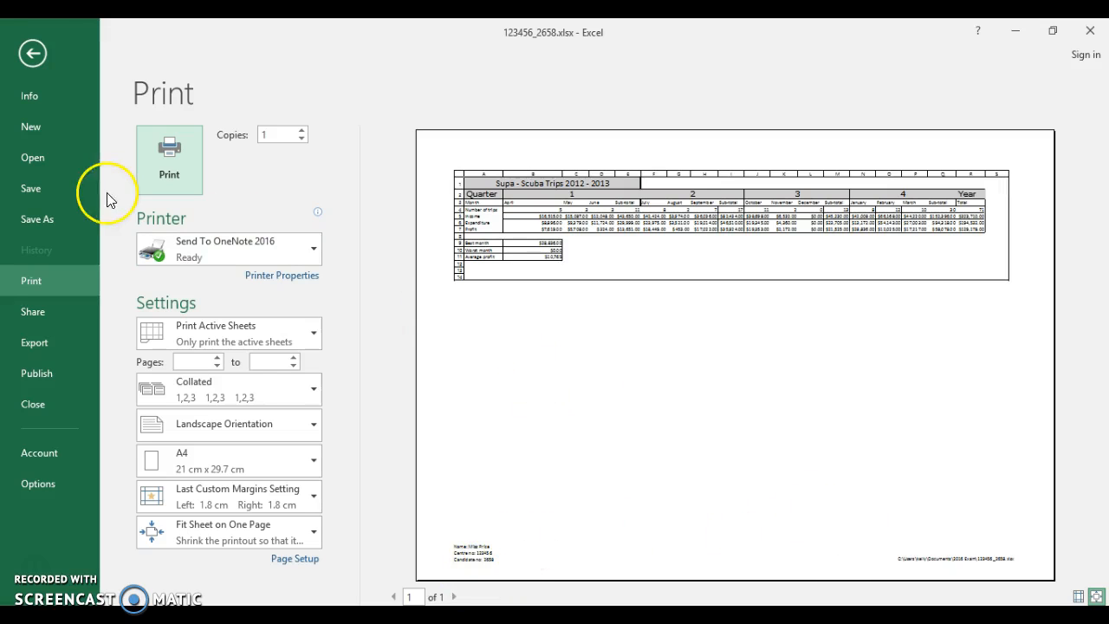
pyautogui.click(29, 54)
pyautogui.click(139, 441)
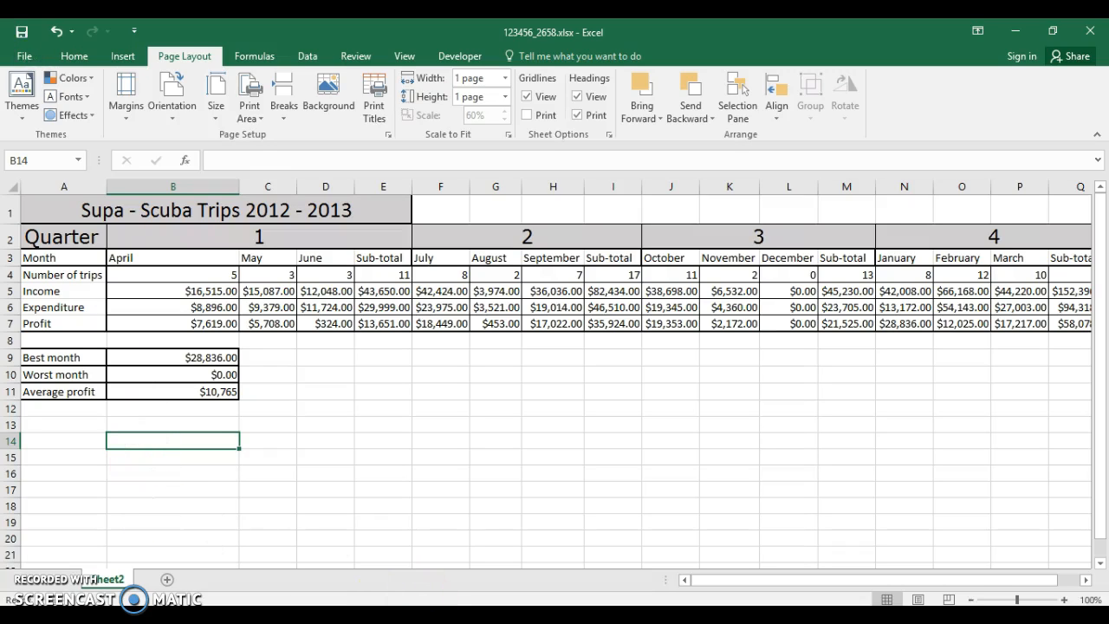
# Look up exam question 19 and enter 45000 as the December income in L5, with the exam paper beside the worksheet.
pyautogui.click(291, 604)
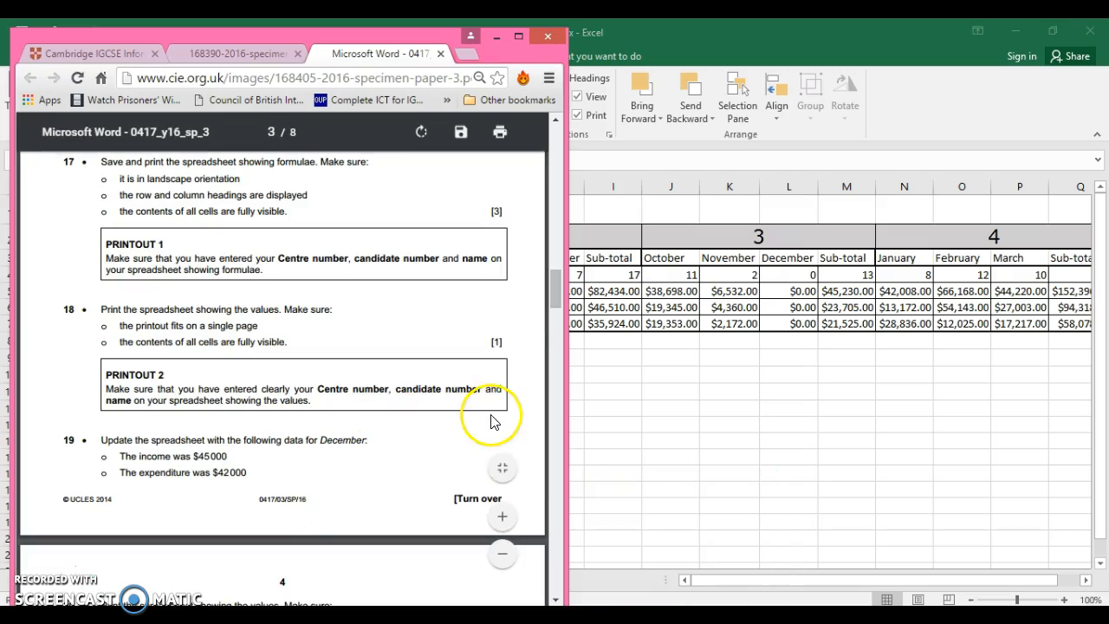
pyautogui.moveTo(555, 292); pyautogui.dragTo(556, 319)
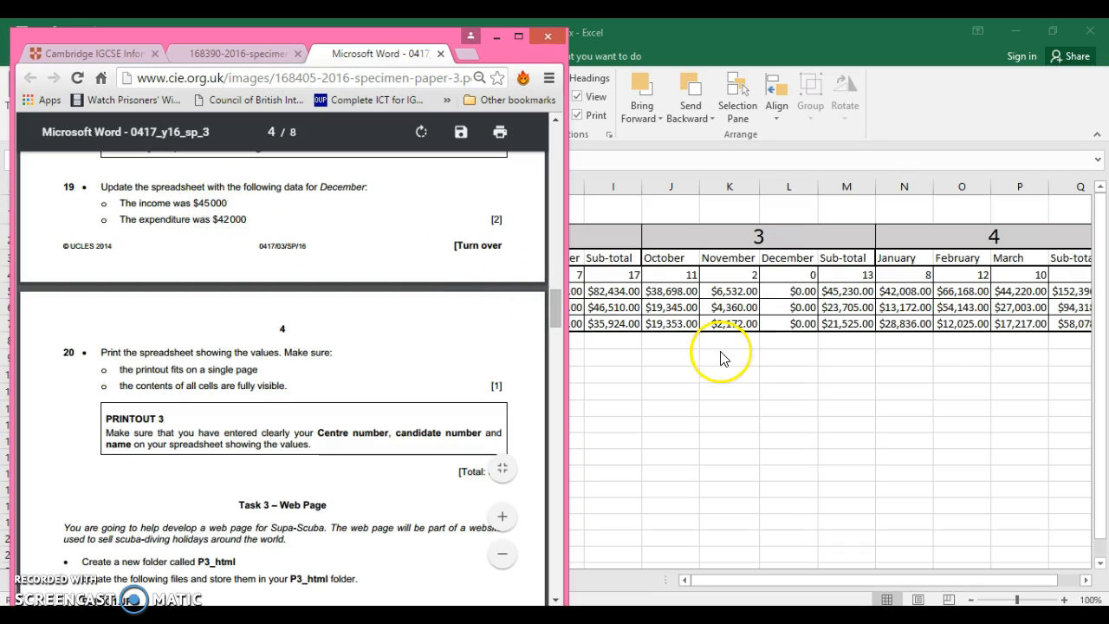
pyautogui.click(790, 291)
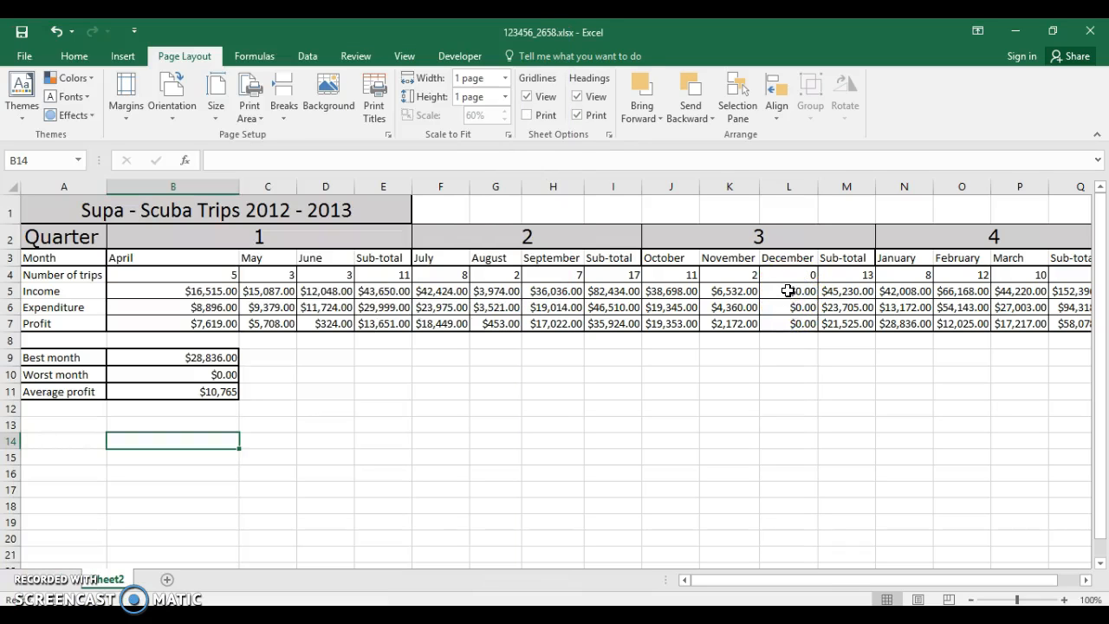
pyautogui.click(788, 291)
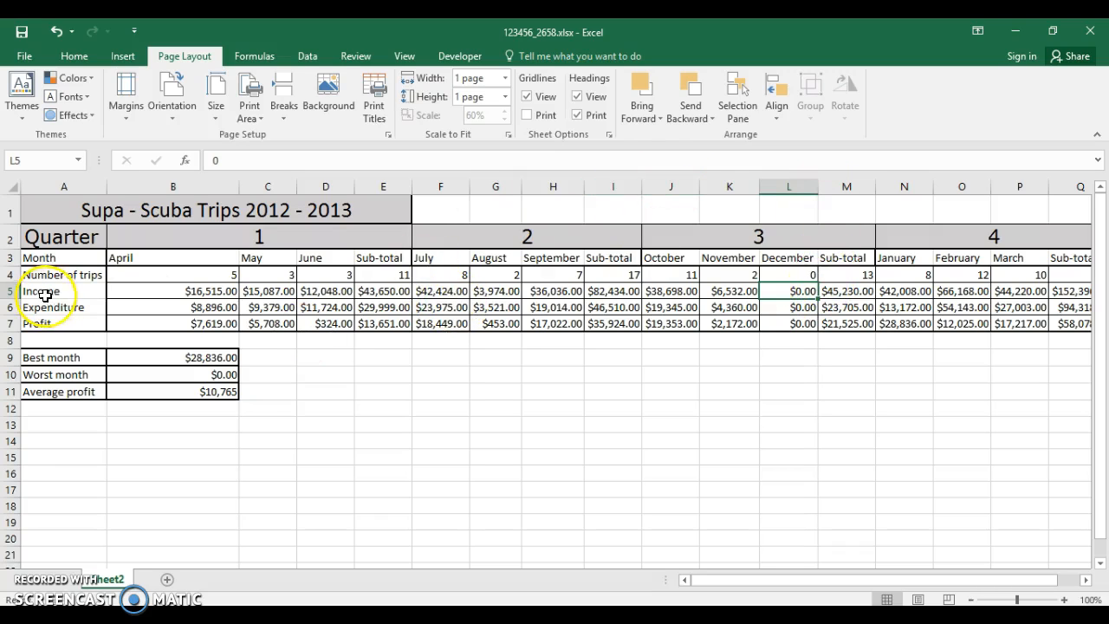
pyautogui.write('45000')
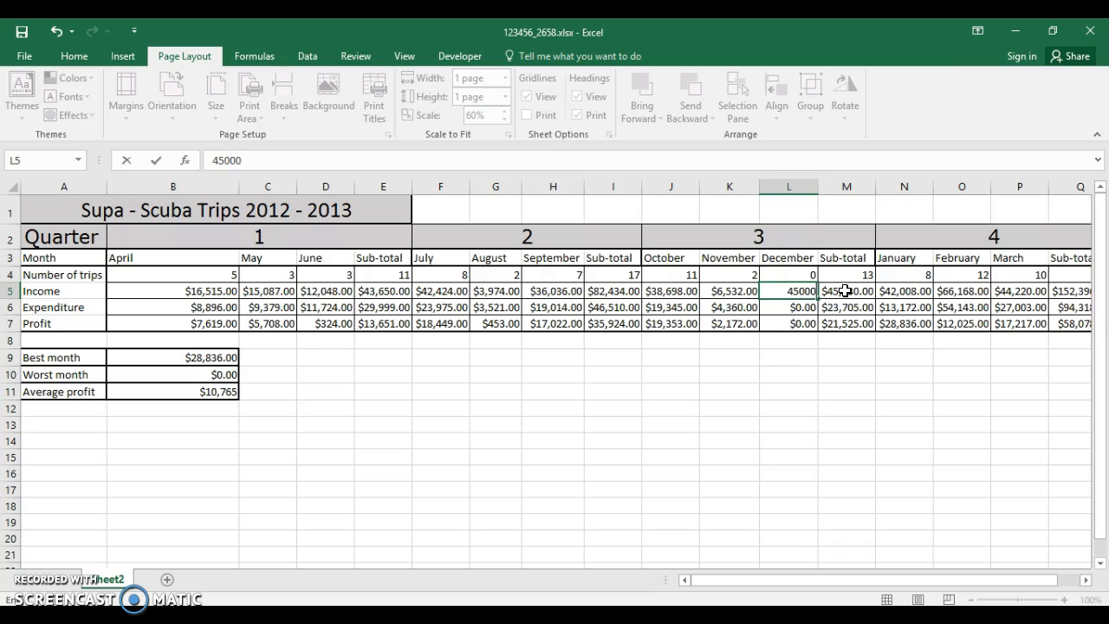
pyautogui.click(1053, 31)
pyautogui.moveTo(954, 587); pyautogui.dragTo(1051, 589)
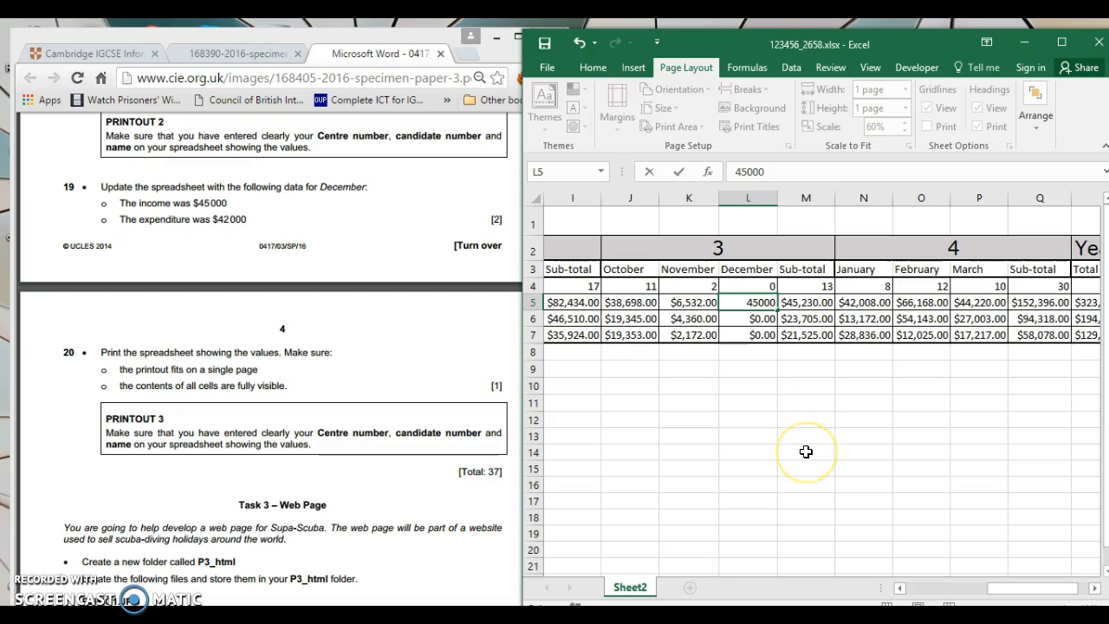
pyautogui.press('Return')
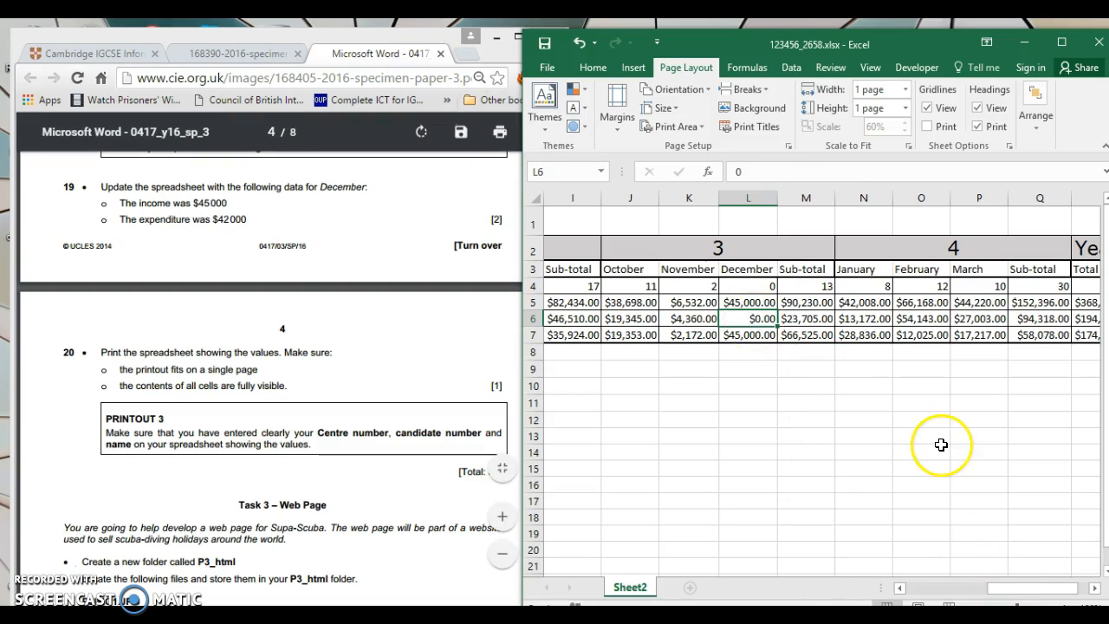
# Enter 42000 as the December expenditure in L6 with the worksheet maximised.
pyautogui.click(1064, 48)
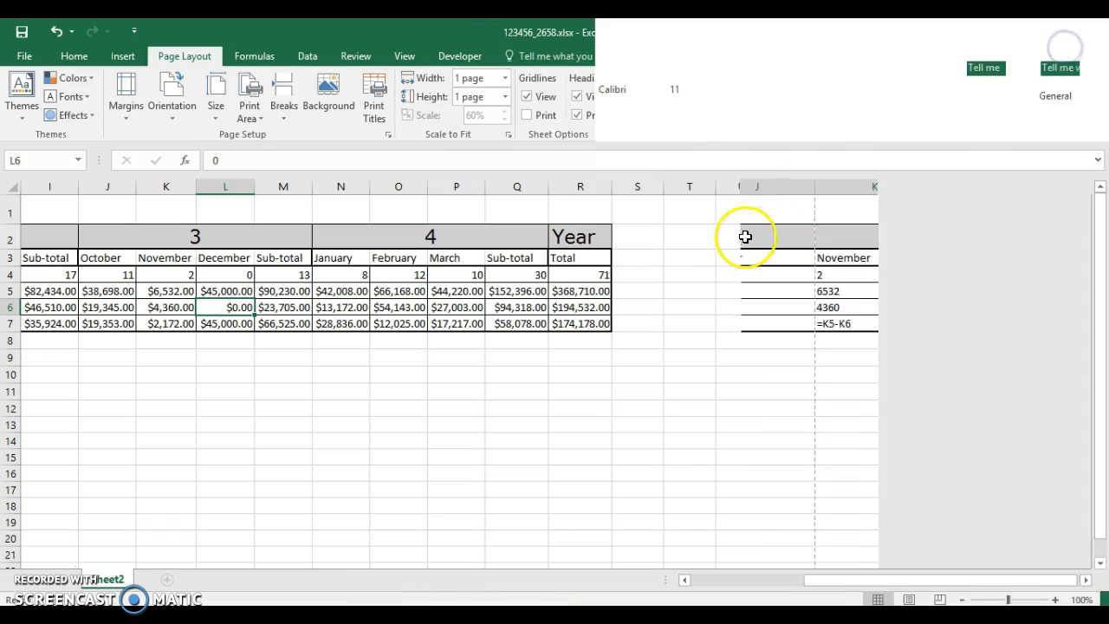
pyautogui.moveTo(845, 580); pyautogui.dragTo(814, 579)
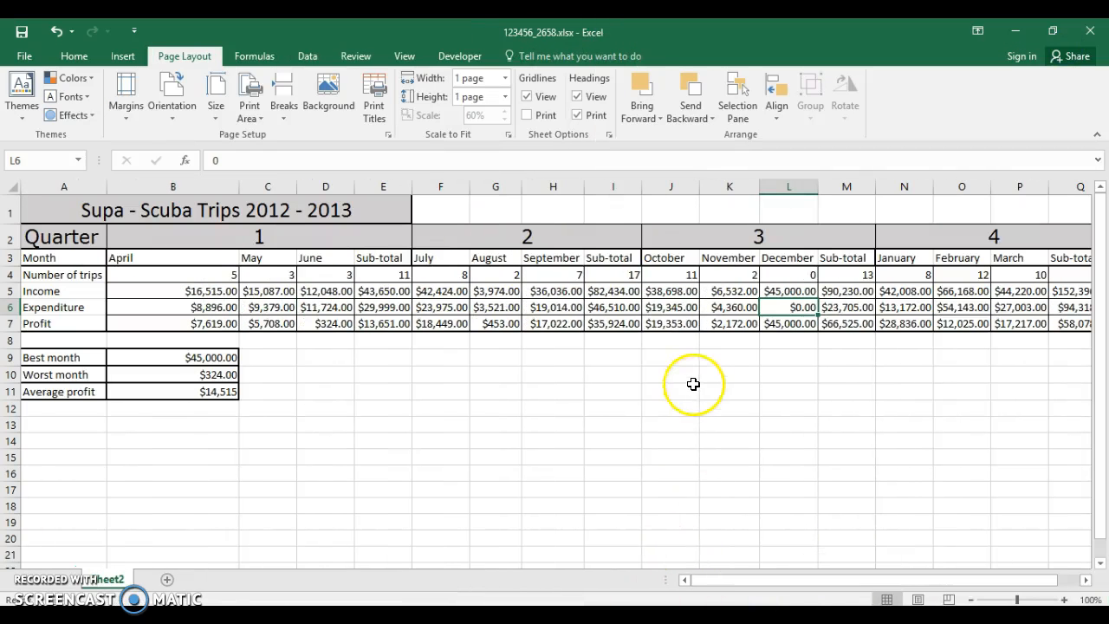
pyautogui.write('42000')
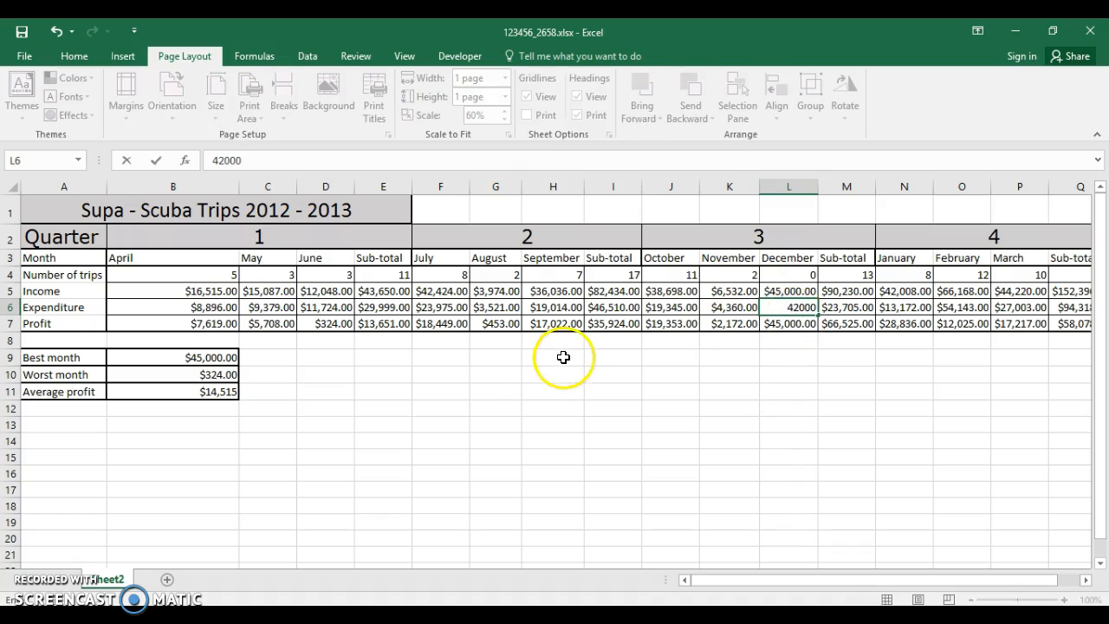
pyautogui.press('Return')
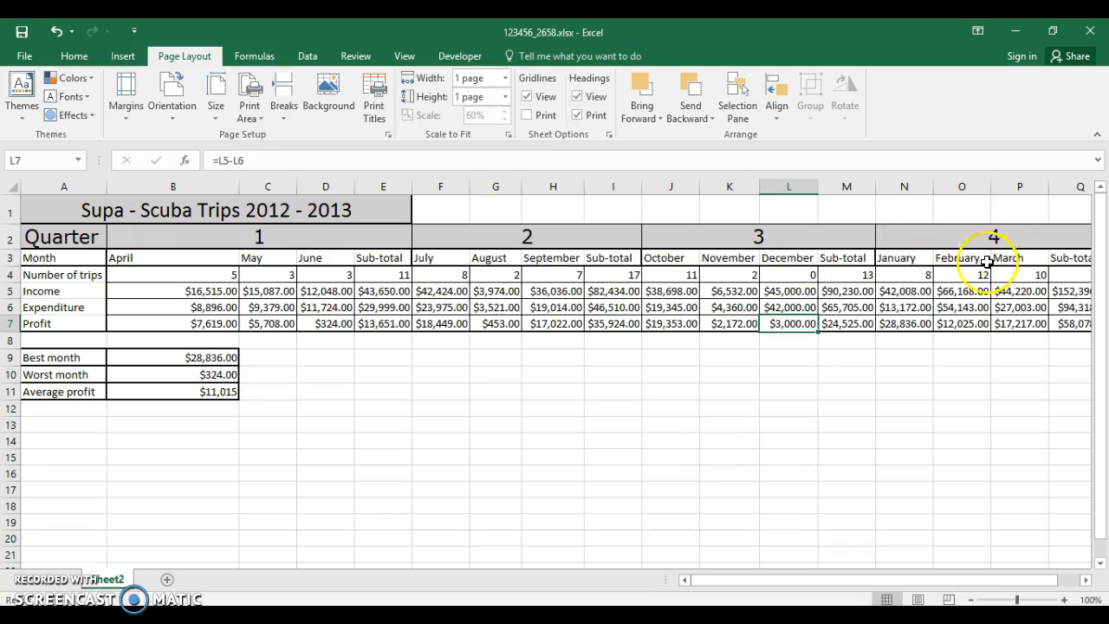
# Place the worksheet beside the exam paper and review question 20's printout requirements and the spreadsheet task's total marks.
pyautogui.click(1053, 32)
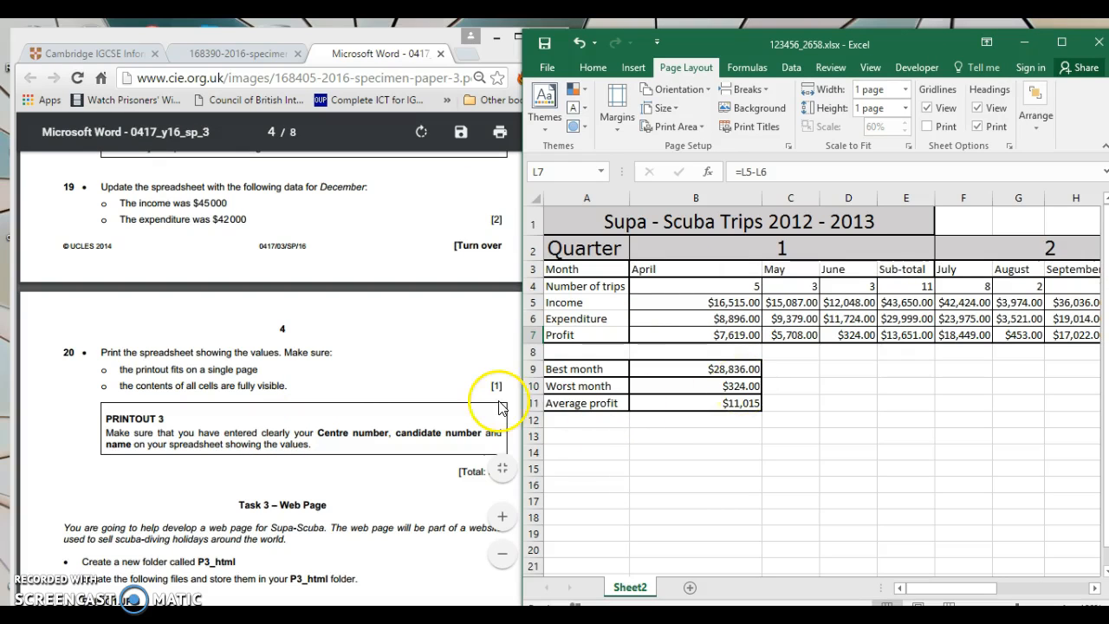
pyautogui.click(463, 359)
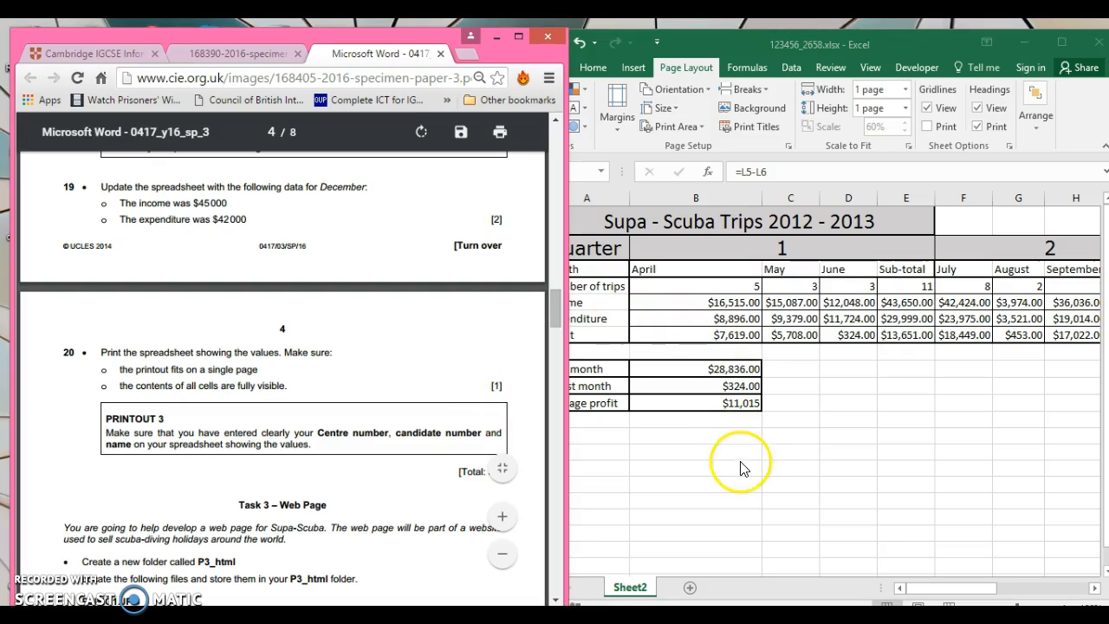
pyautogui.moveTo(562, 313); pyautogui.dragTo(557, 322)
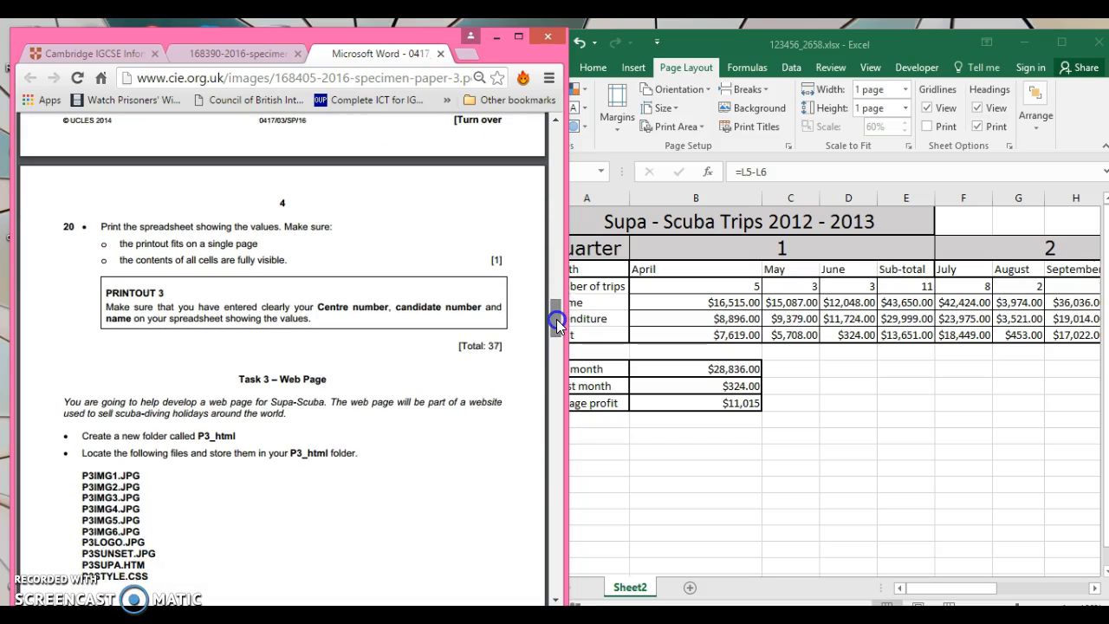
pyautogui.click(491, 343)
pyautogui.doubleClick(491, 344)
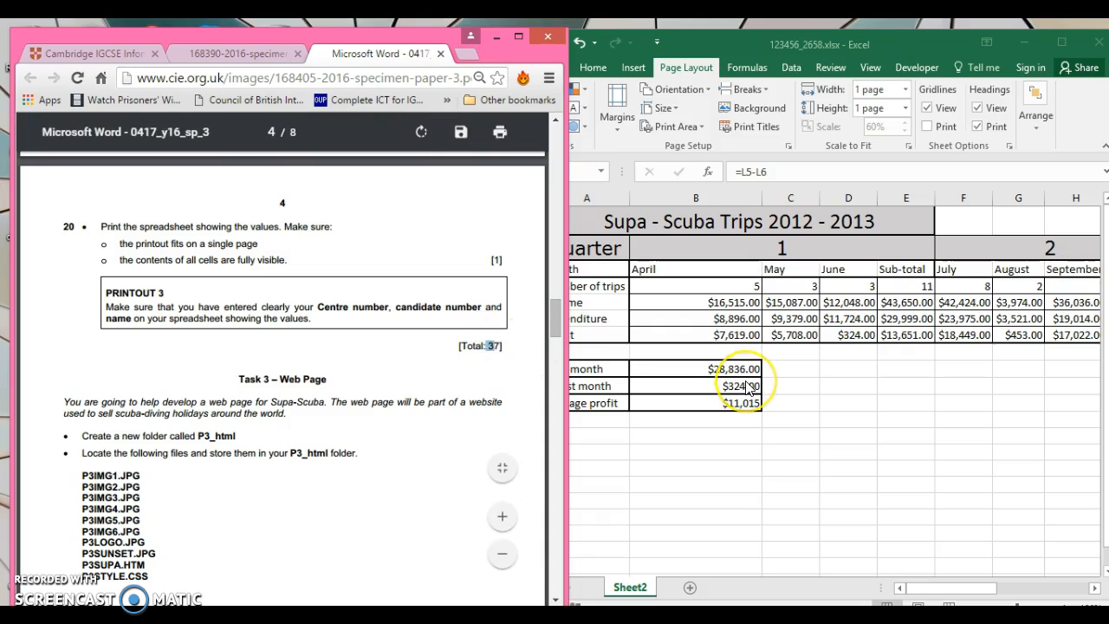